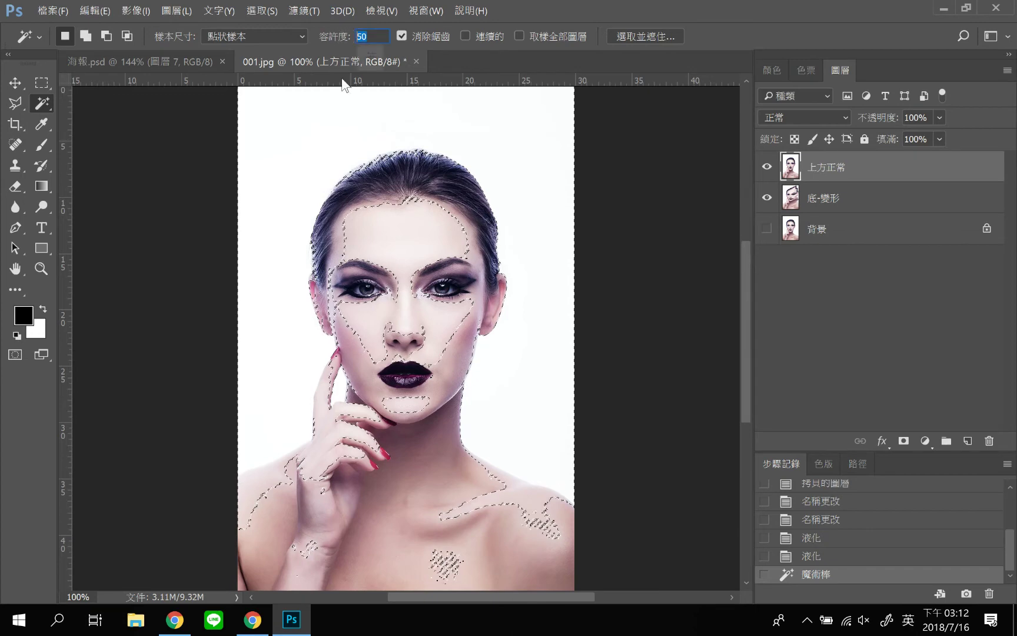
Set the Magic Wand tolerance to 10, make it contiguous, and clear the current selection
key("Return")
key("shift")
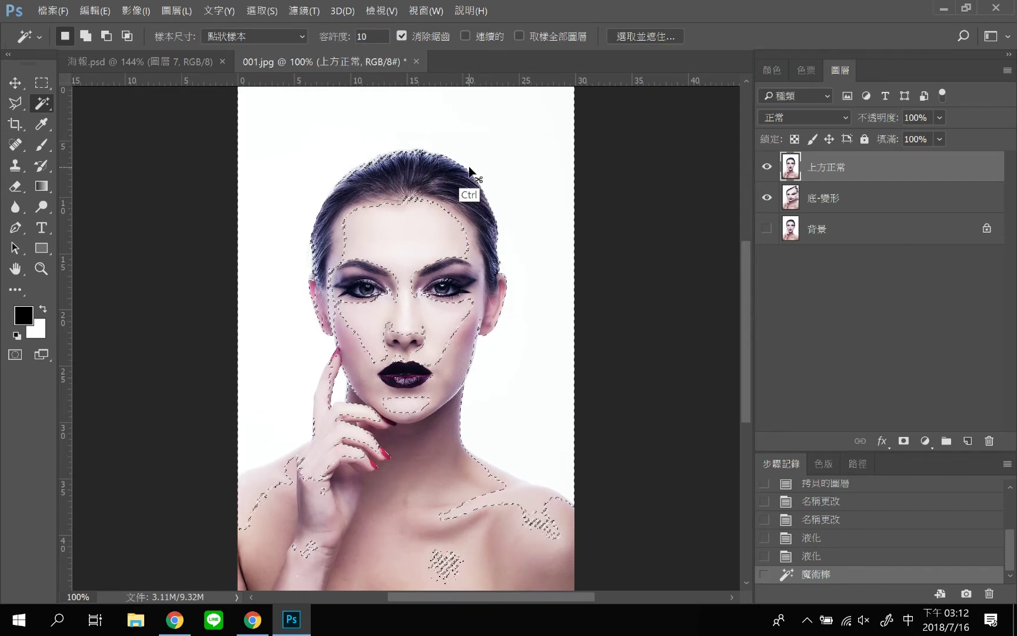
key("ctrl+d")
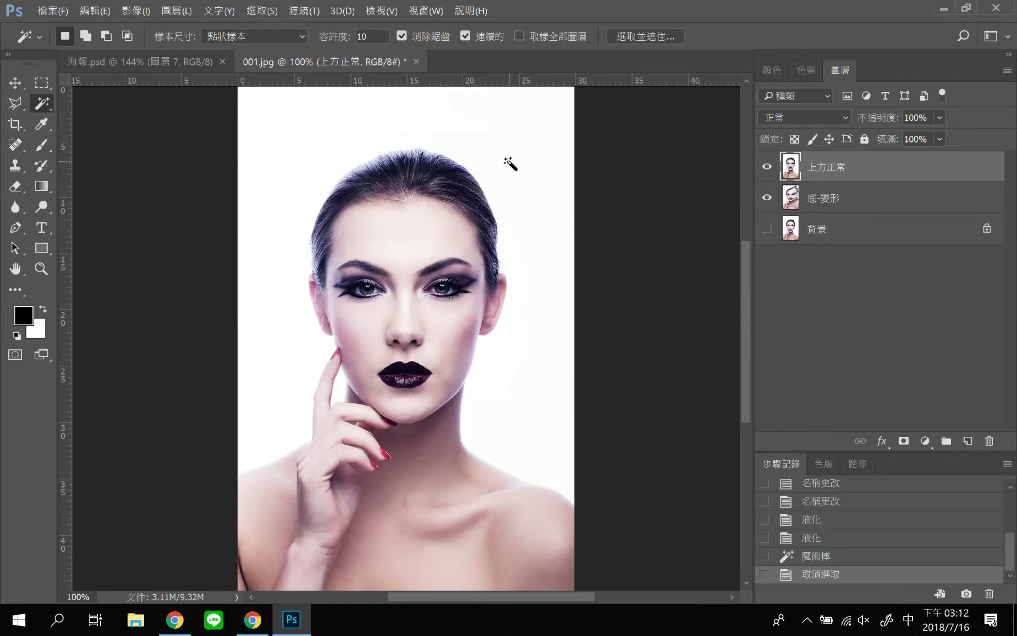
Delete the white background around the woman and in the gap between her hand and neck from the layer 上方正常, leaving nothing selected
left_click(505, 159)
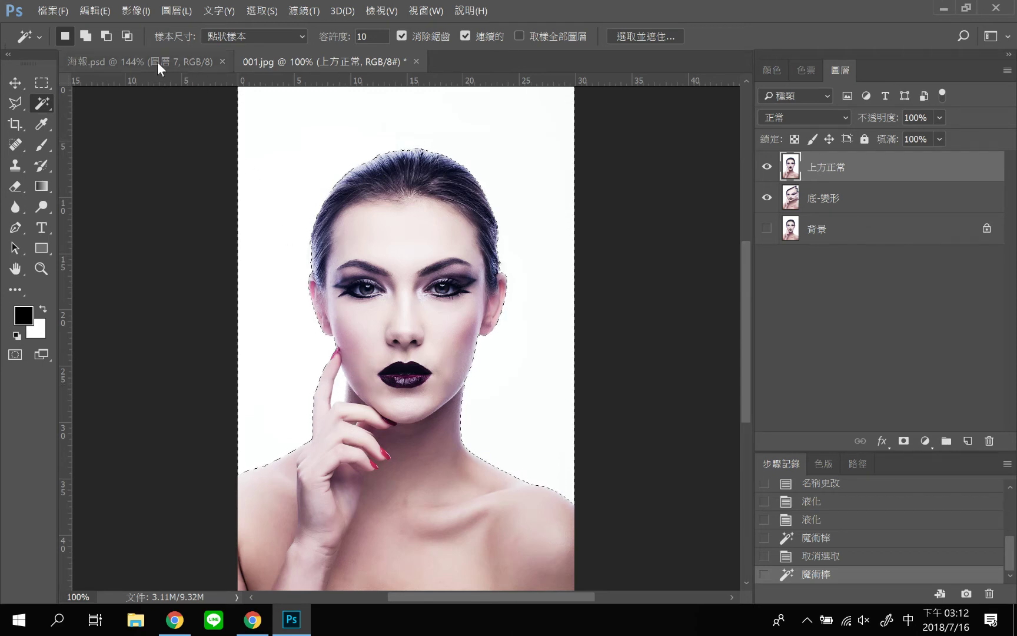
left_click(85, 36)
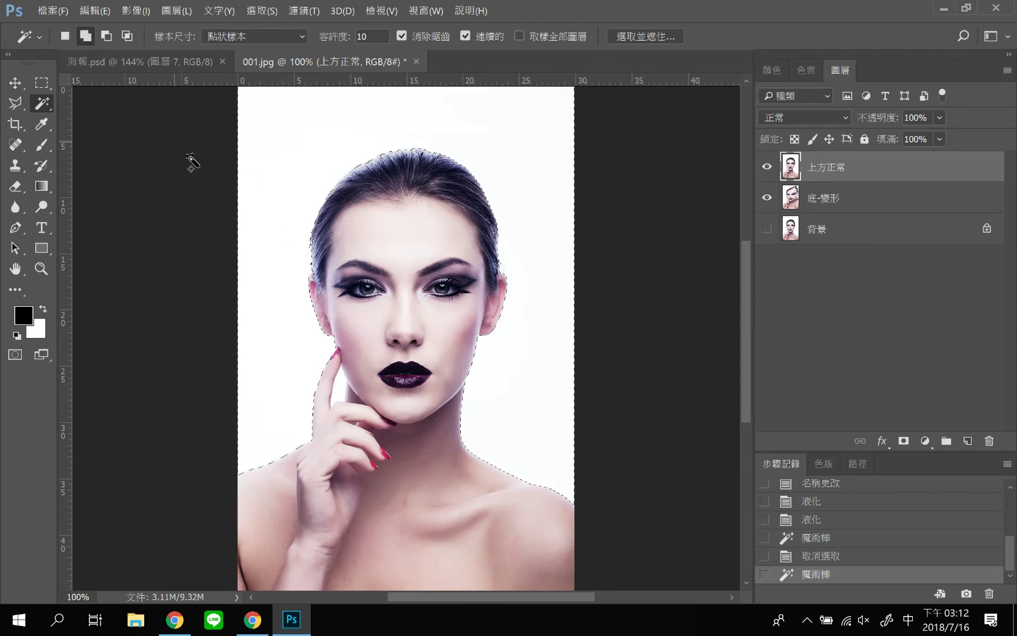
left_click(347, 388)
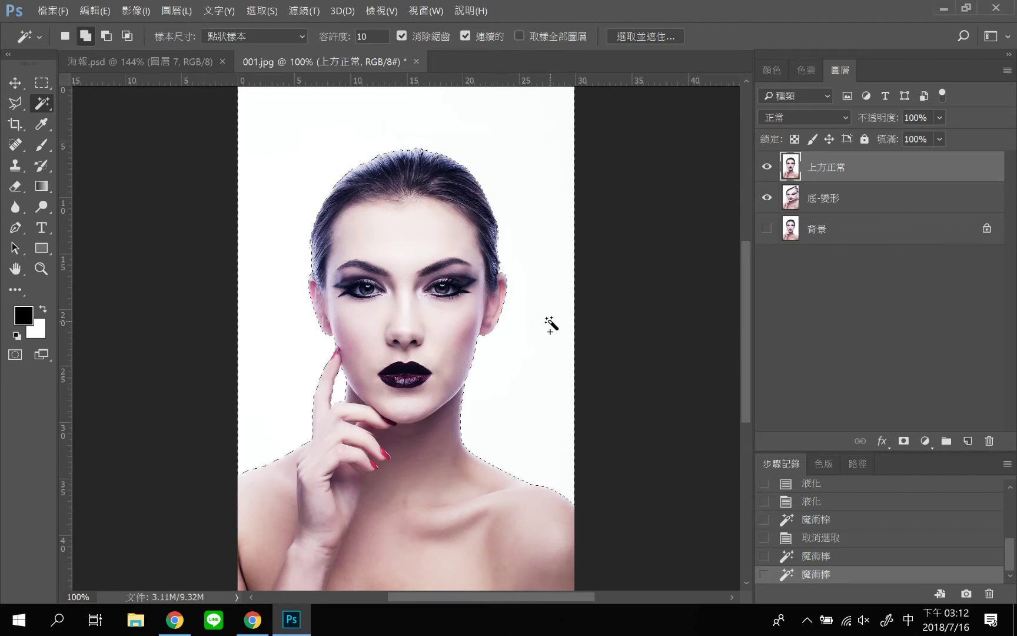
key("Delete")
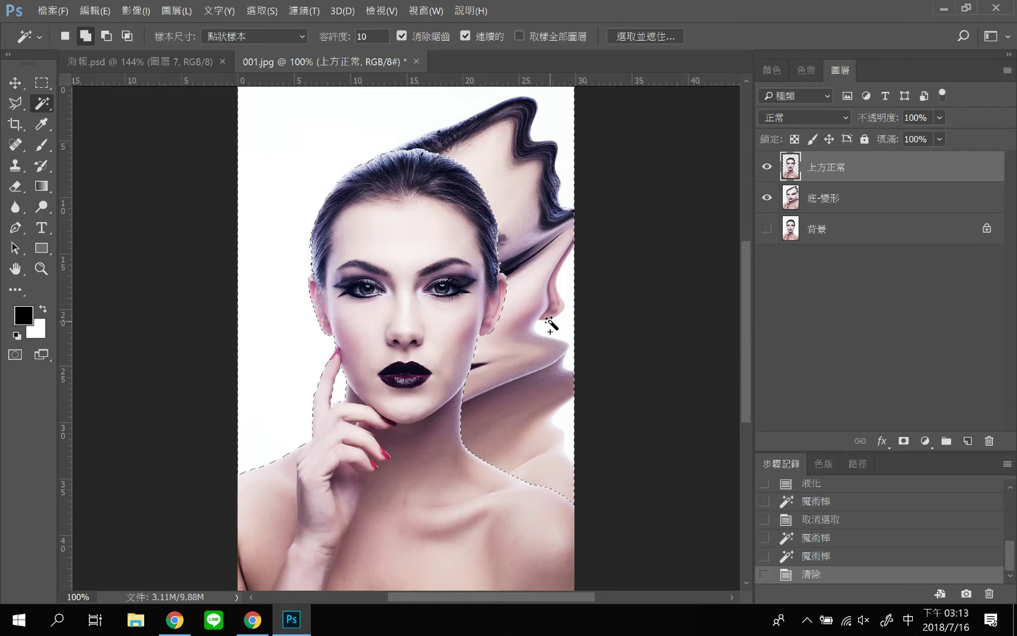
key("ctrl+d")
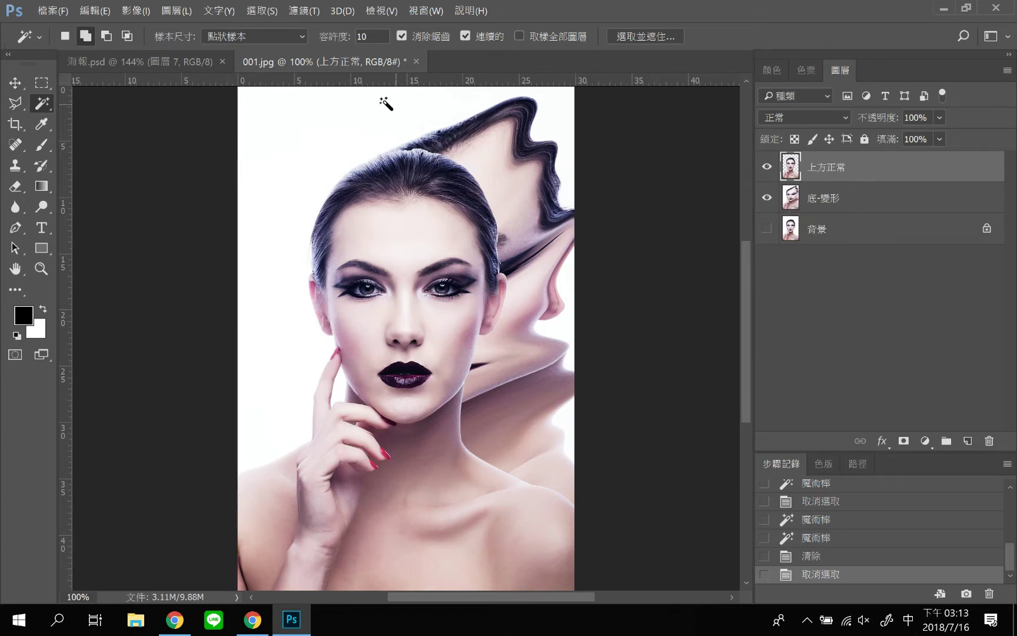
Open city.jpg from the 混合模式 folder on the desktop
left_click(52, 11)
left_click(67, 40)
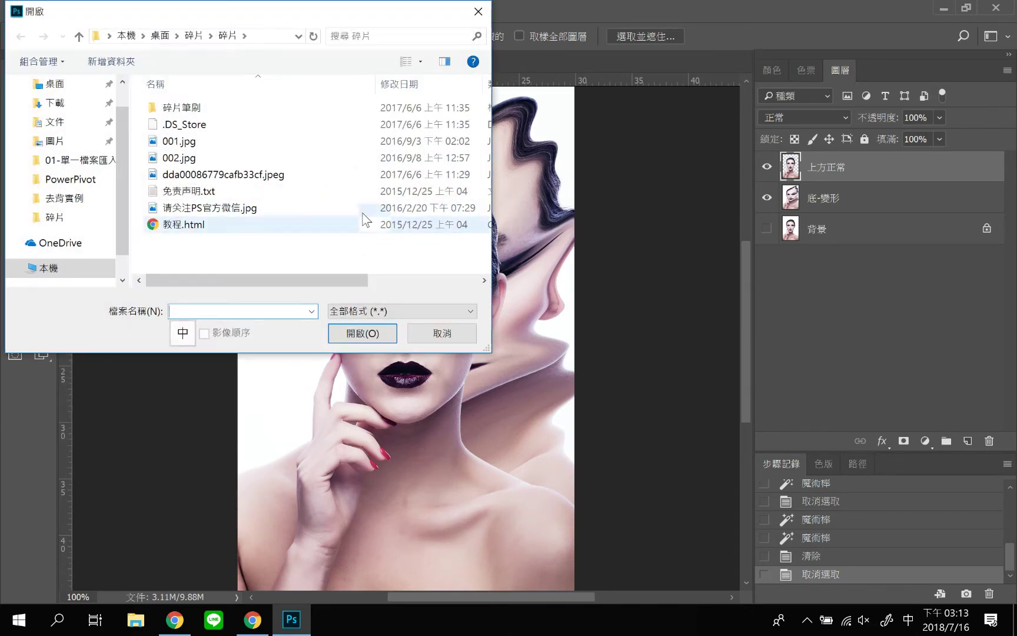
left_click(55, 84)
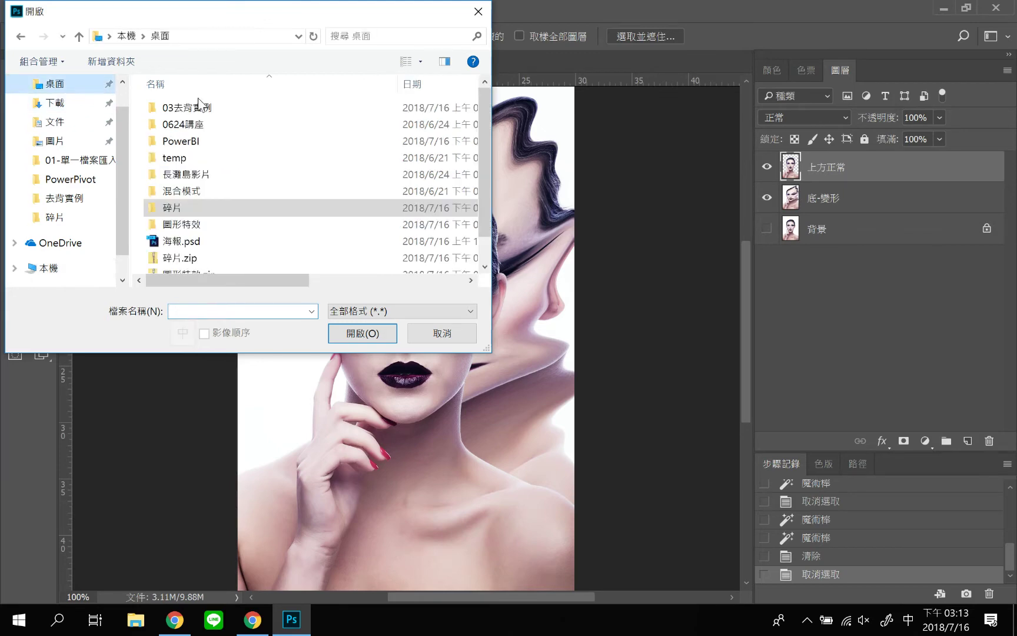
double_click(221, 190)
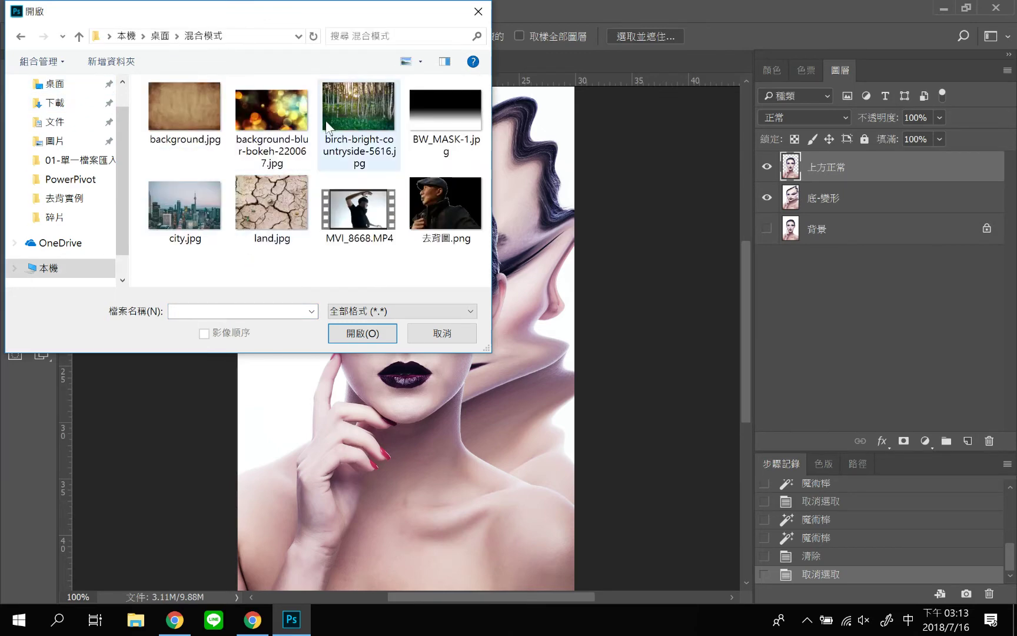
left_click(182, 203)
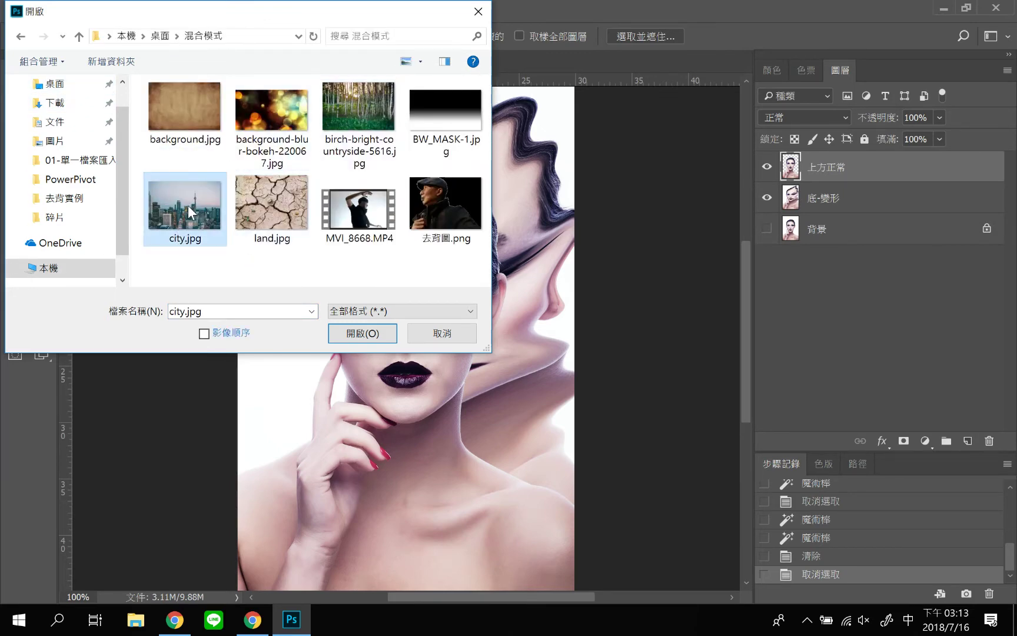
double_click(187, 204)
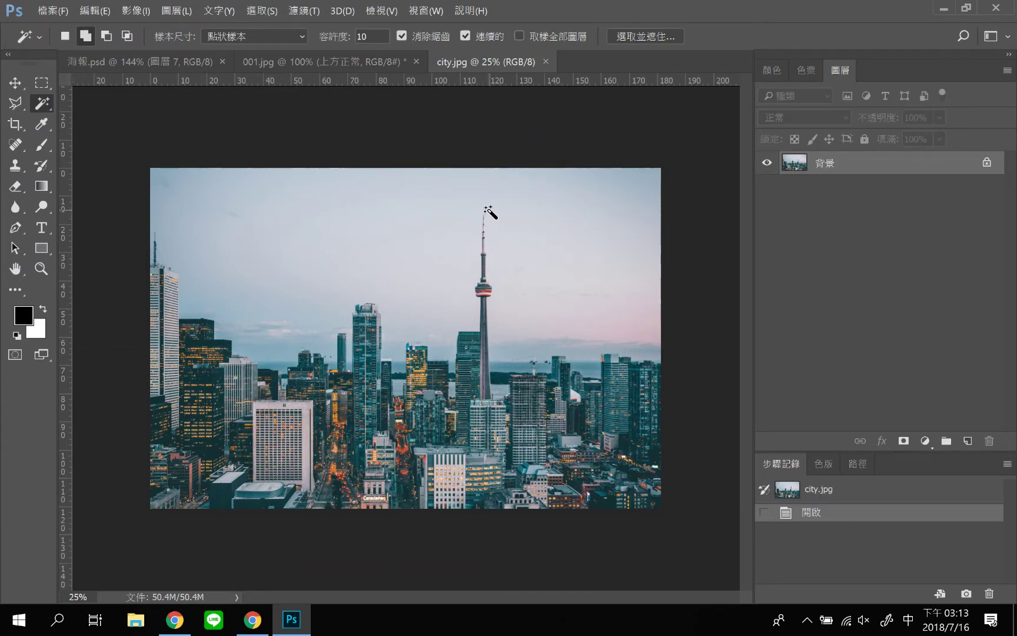
Duplicate the city background layer, hide the original, and add an empty layer directly beneath the copy
key("ctrl+j")
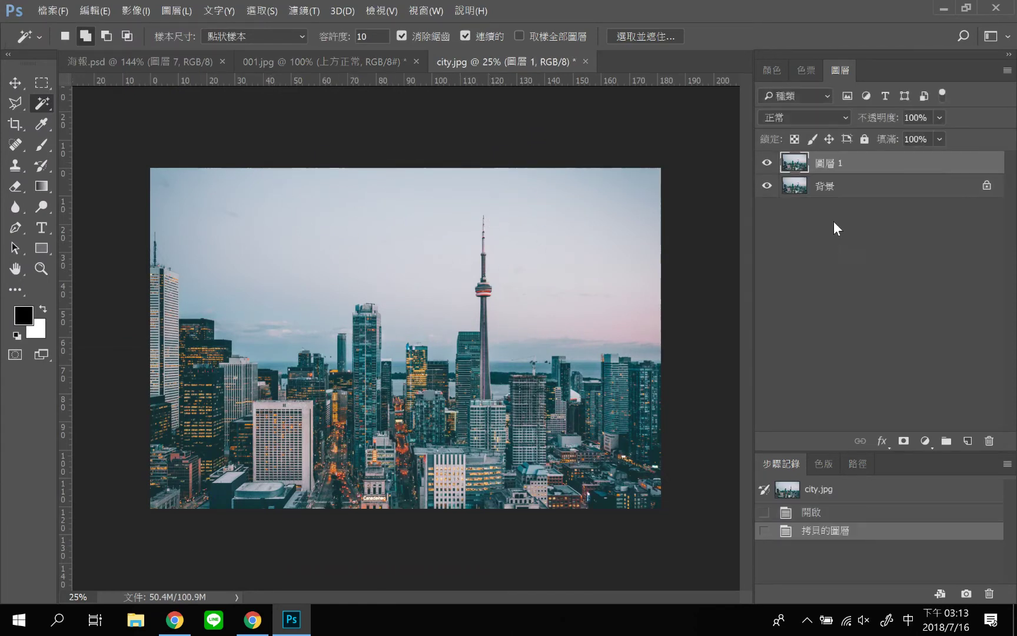
left_click(767, 186)
left_click(967, 440)
left_click_drag(848, 165, 851, 191)
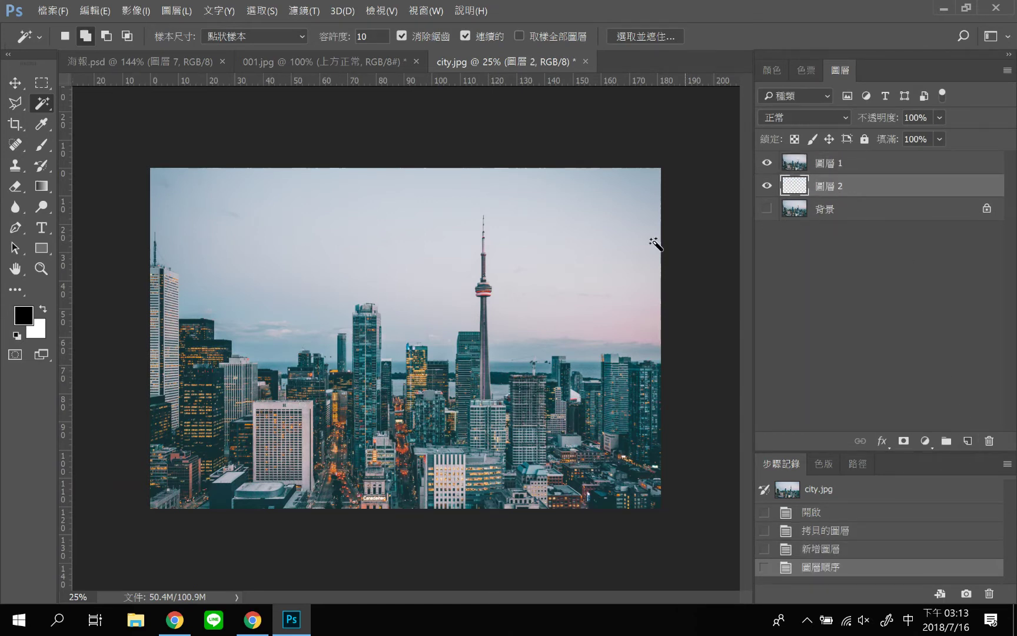
Fill the empty layer 圖層 2 with white using the Paint Bucket
left_click(42, 186)
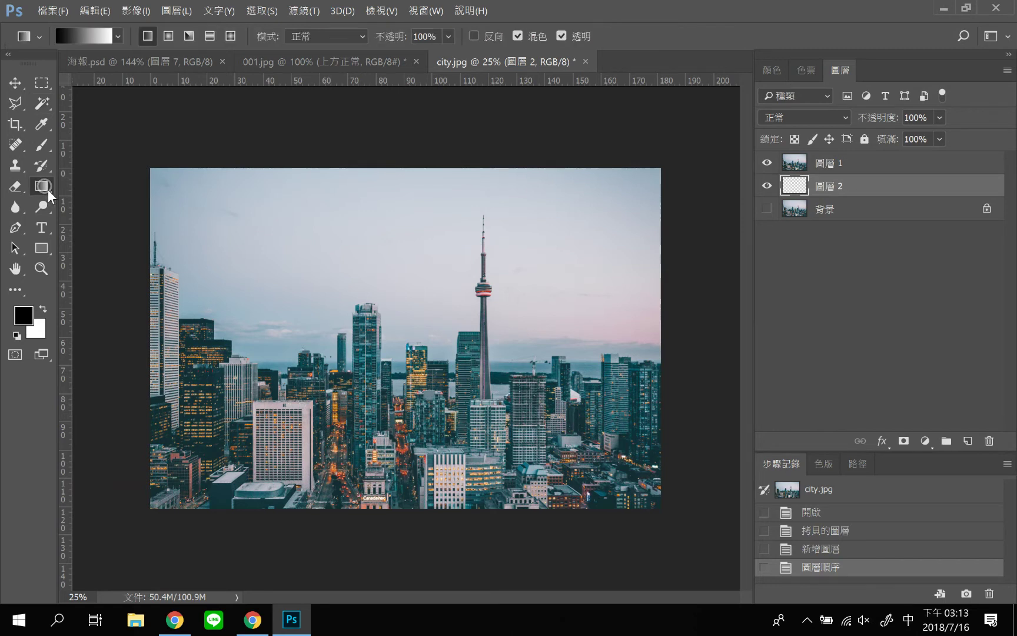
right_click(45, 186)
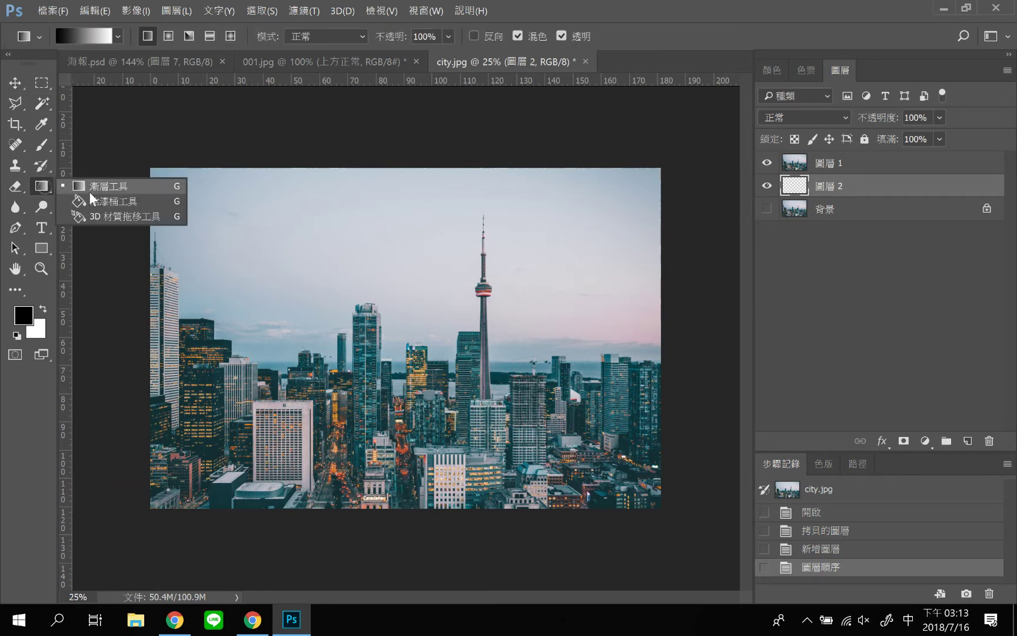
left_click(89, 207)
left_click(43, 308)
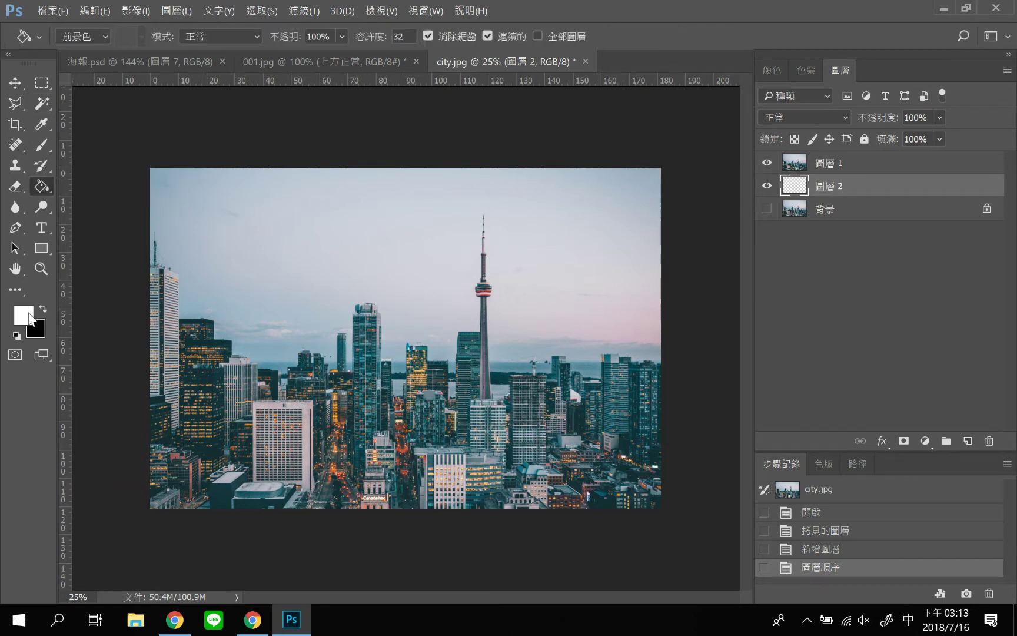
left_click(266, 244)
left_click(26, 80)
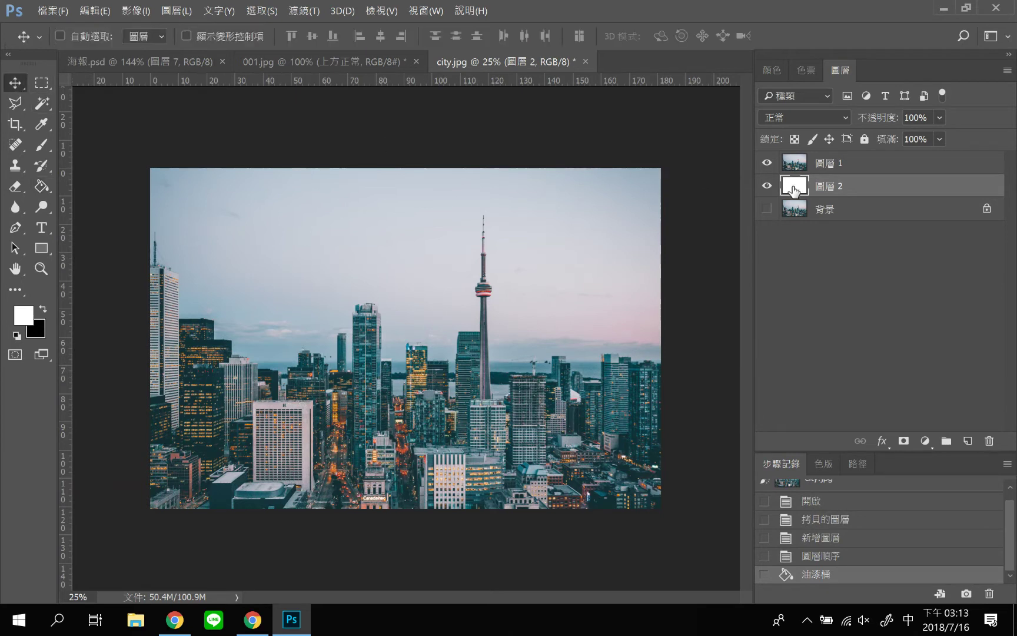
Try out the opacity of 圖層 1, return it to 100%, and add a layer mask to that layer
left_click(845, 168)
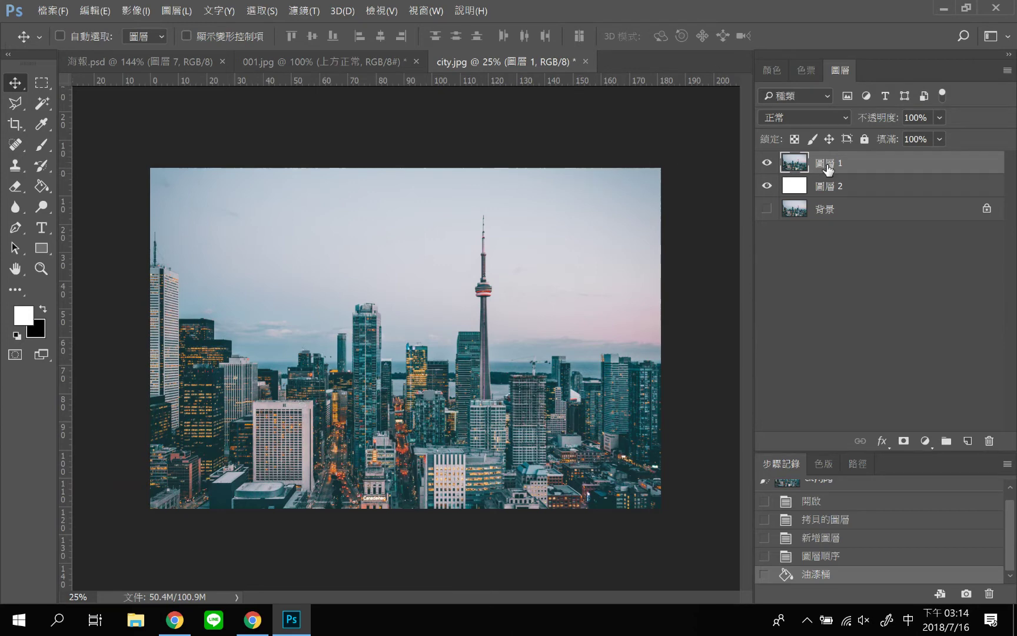
left_click(940, 117)
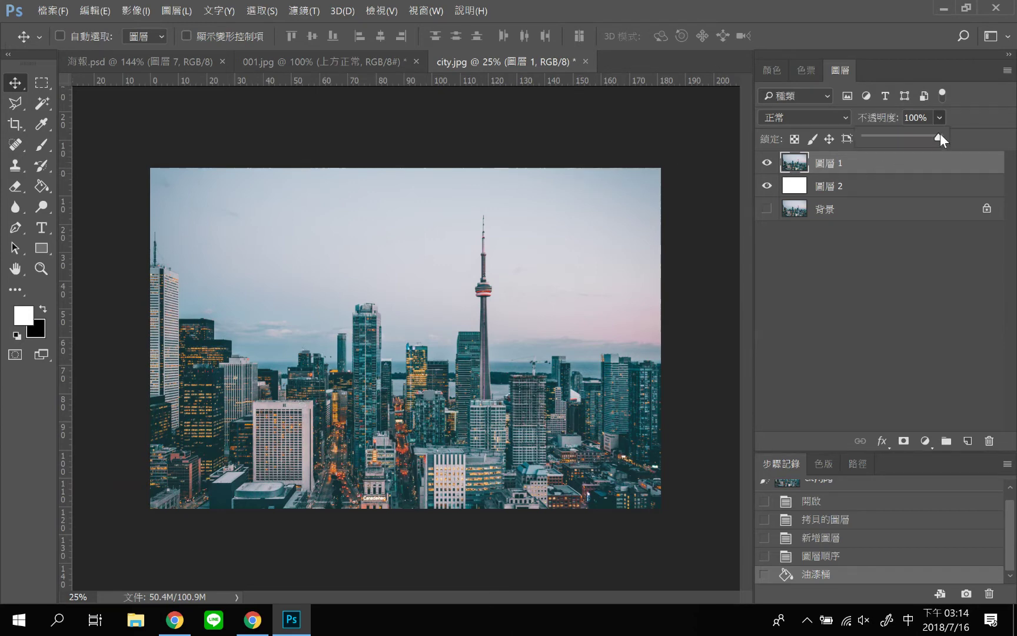
left_click_drag(915, 139, 951, 136)
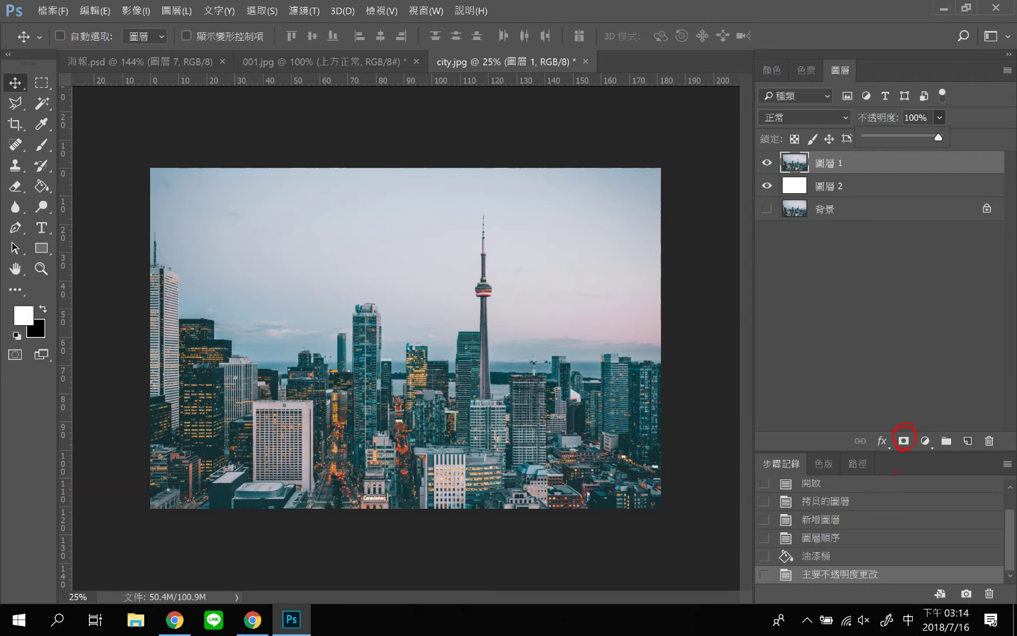
left_click(904, 441)
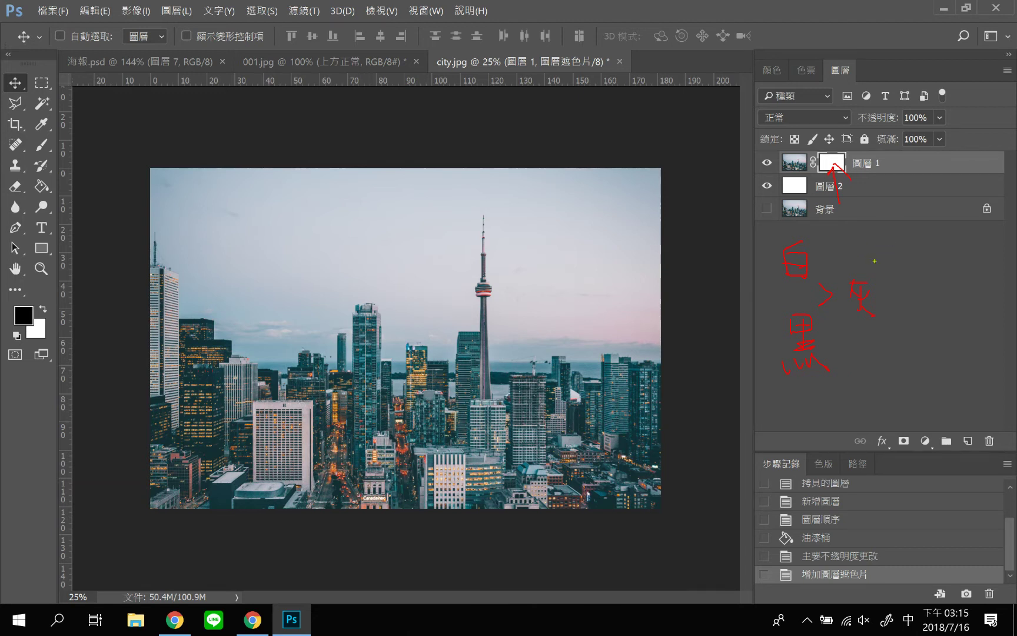
mouse_move(846, 257)
left_mouse_down()
mouse_move(887, 248)
mouse_move(876, 258)
left_mouse_up()
mouse_move(908, 227)
left_mouse_down()
mouse_move(929, 224)
mouse_move(930, 236)
left_mouse_up()
mouse_move(919, 227)
left_mouse_down()
mouse_move(902, 259)
mouse_move(933, 256)
left_mouse_up()
mouse_move(910, 265)
left_mouse_down()
mouse_move(933, 265)
mouse_move(922, 269)
left_mouse_up()
left_click_drag(949, 247, 964, 263)
left_click_drag(980, 245, 981, 261)
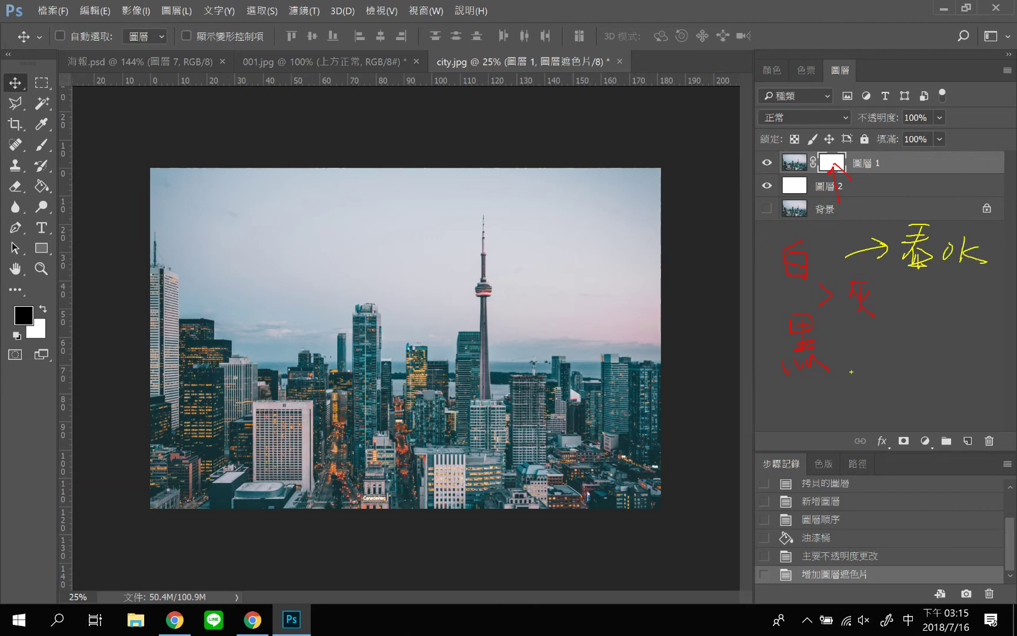
mouse_move(840, 360)
left_mouse_down()
mouse_move(880, 358)
mouse_move(871, 371)
left_mouse_up()
left_click_drag(911, 345, 927, 348)
left_click_drag(918, 346, 907, 380)
left_click_drag(906, 366, 960, 378)
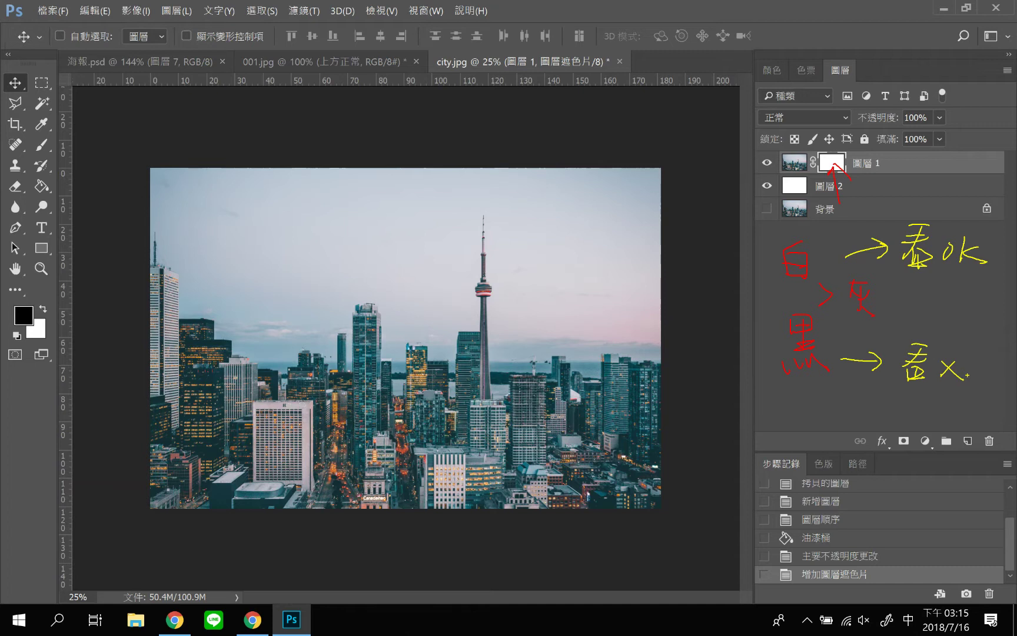
key("Escape")
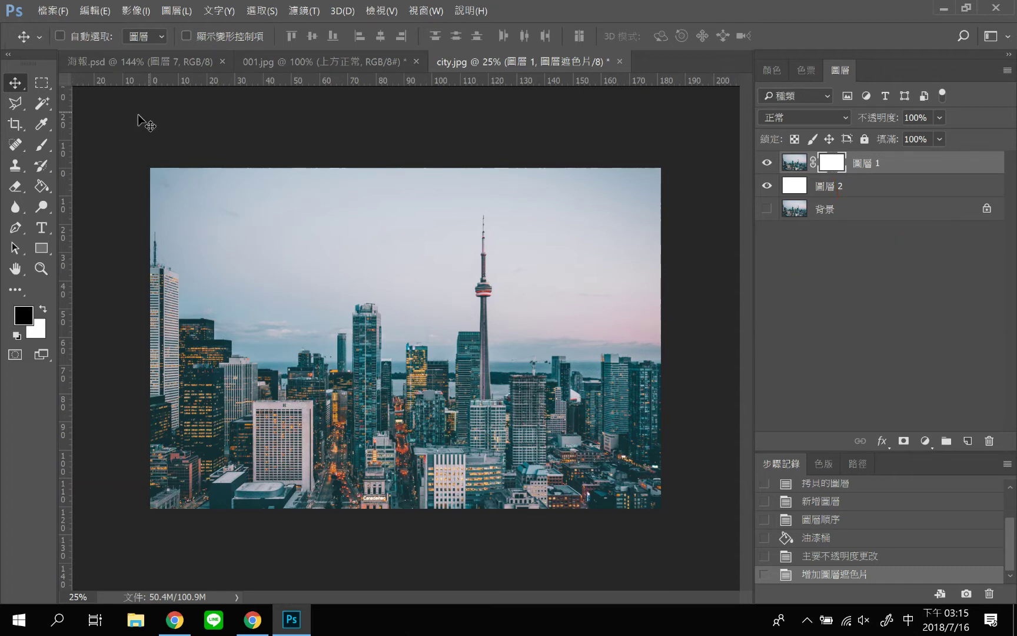
Choose the Brush tool with a soft round tip at 0% hardness
left_click(42, 145)
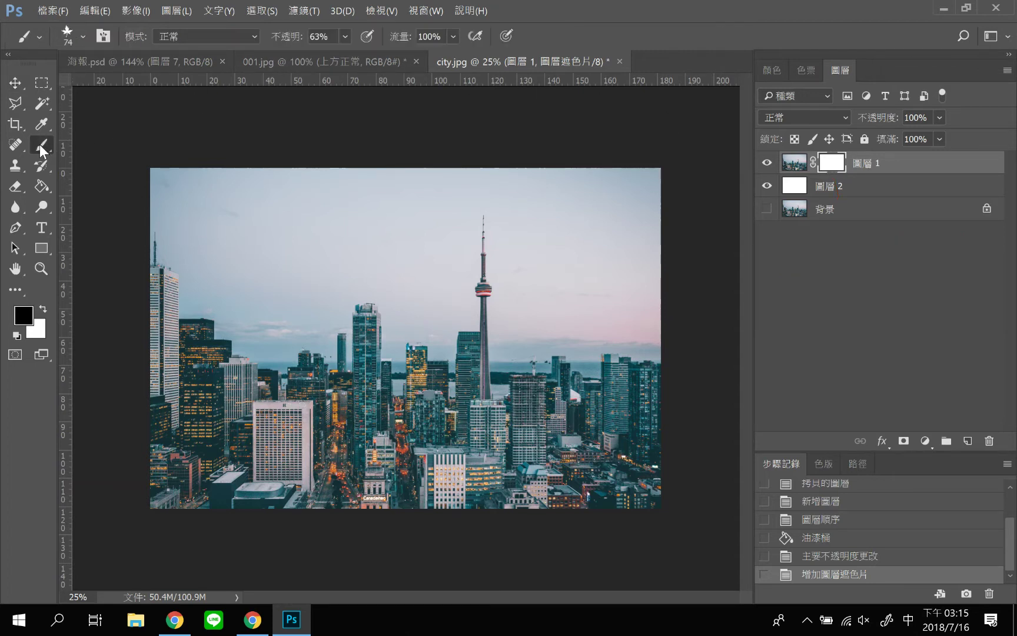
left_click(82, 37)
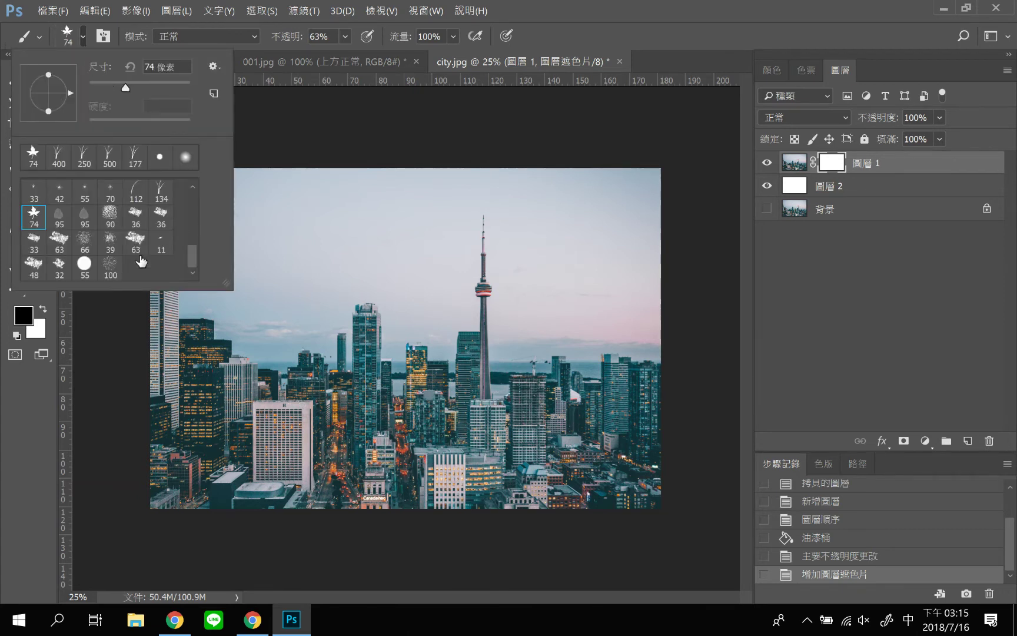
left_click(186, 158)
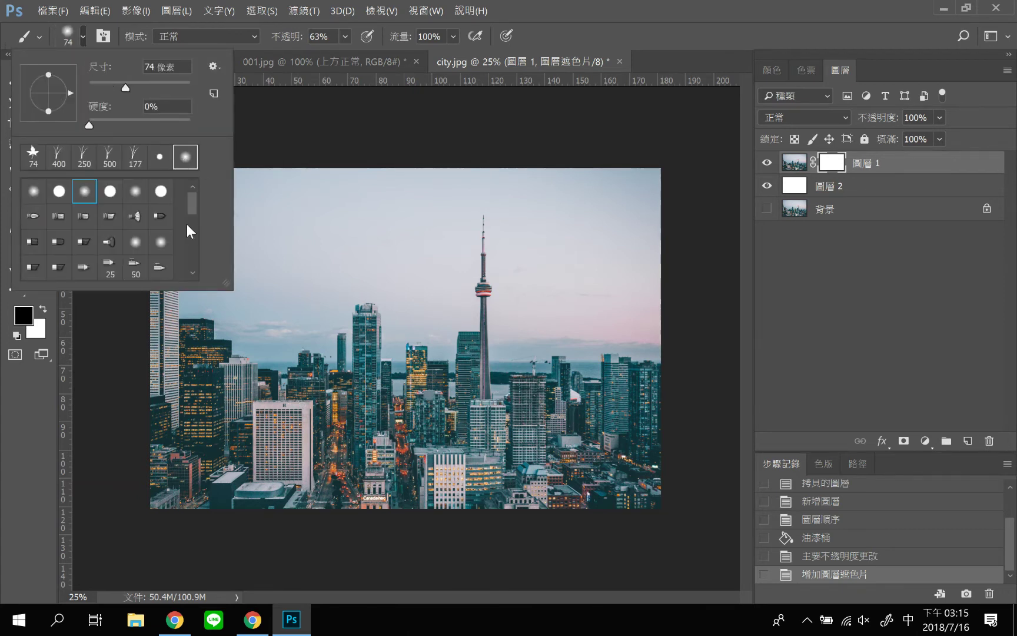
left_click(85, 34)
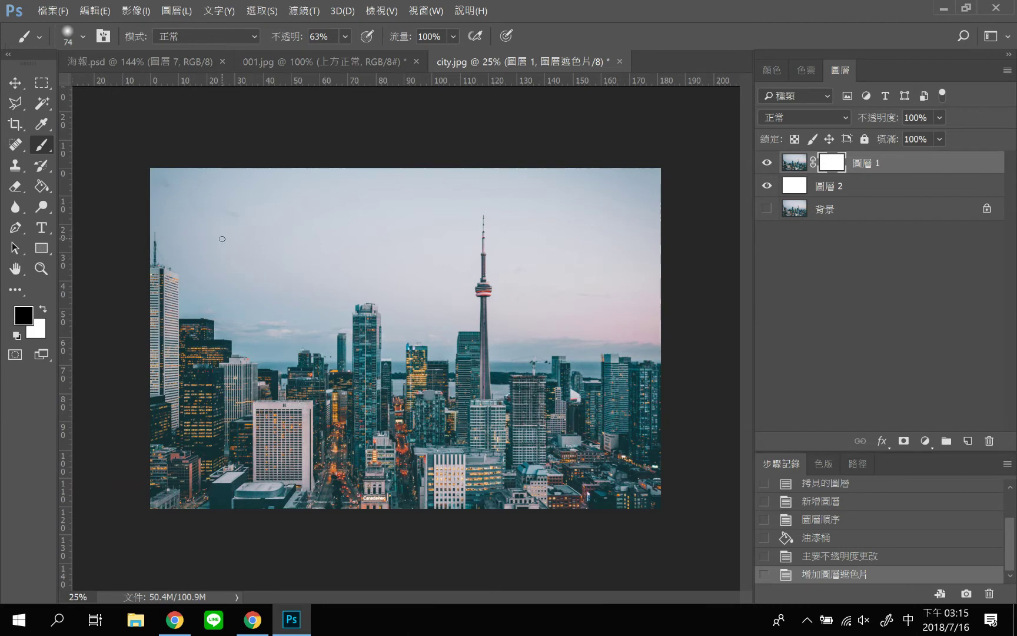
Enlarge the soft round brush to 300 pixels
left_click(83, 36)
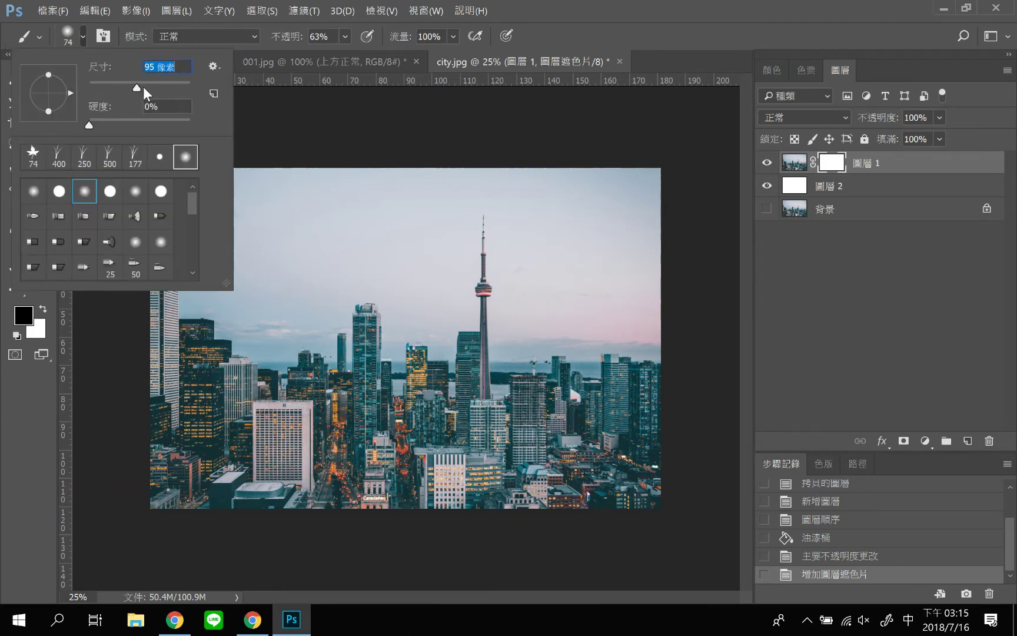
left_click_drag(143, 87, 164, 87)
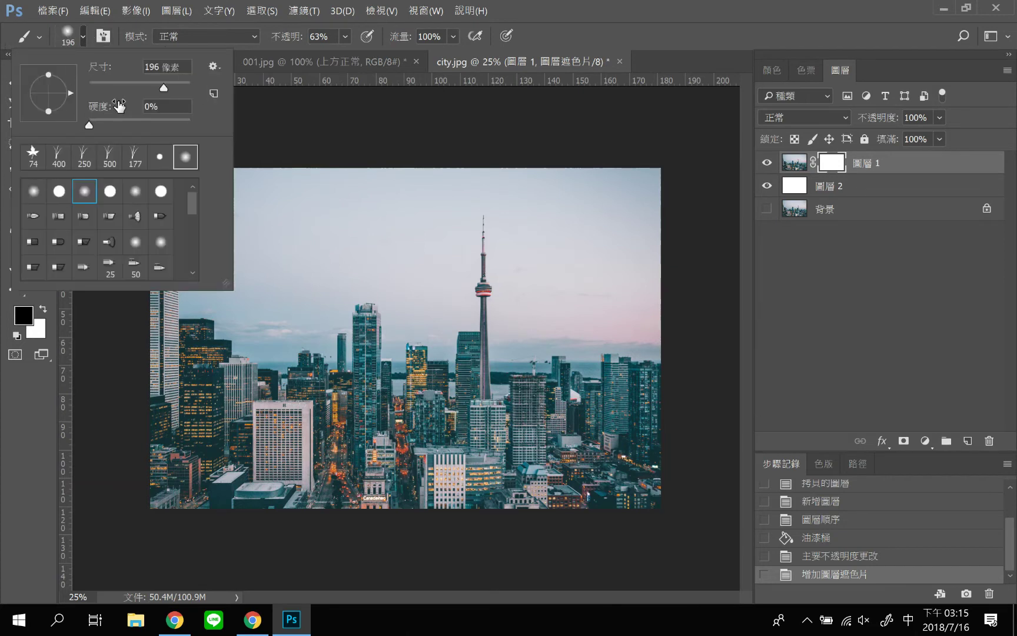
left_click(66, 32)
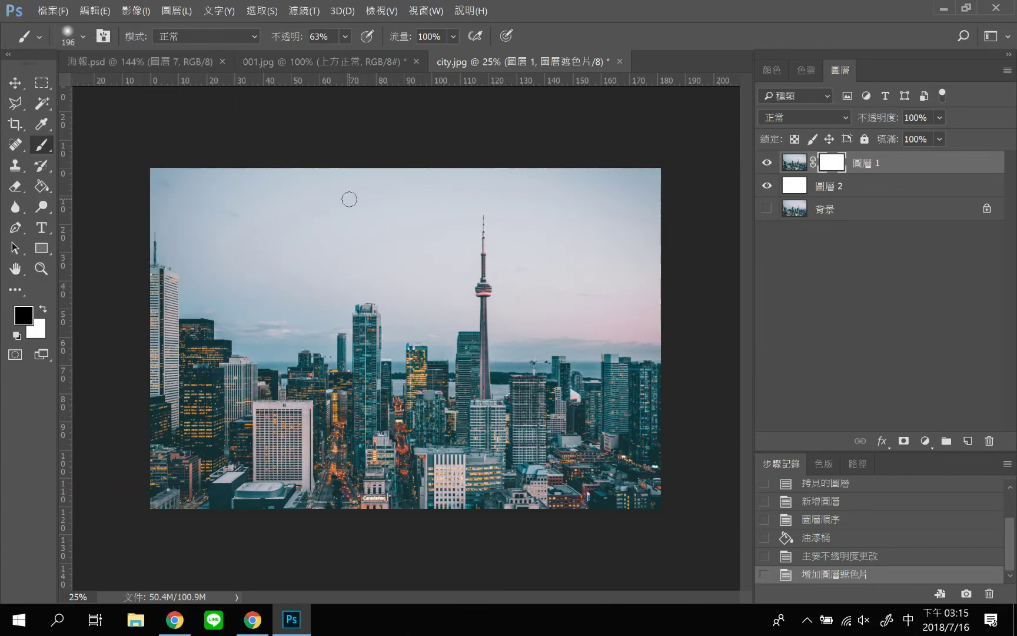
key("shift")
key("bracketright")
key("bracketright")
key("bracketright")
Paint a white zigzag stroke across the sky on the image of 圖層 1 instead of its mask, and switch the foreground colour to black
left_click(796, 164)
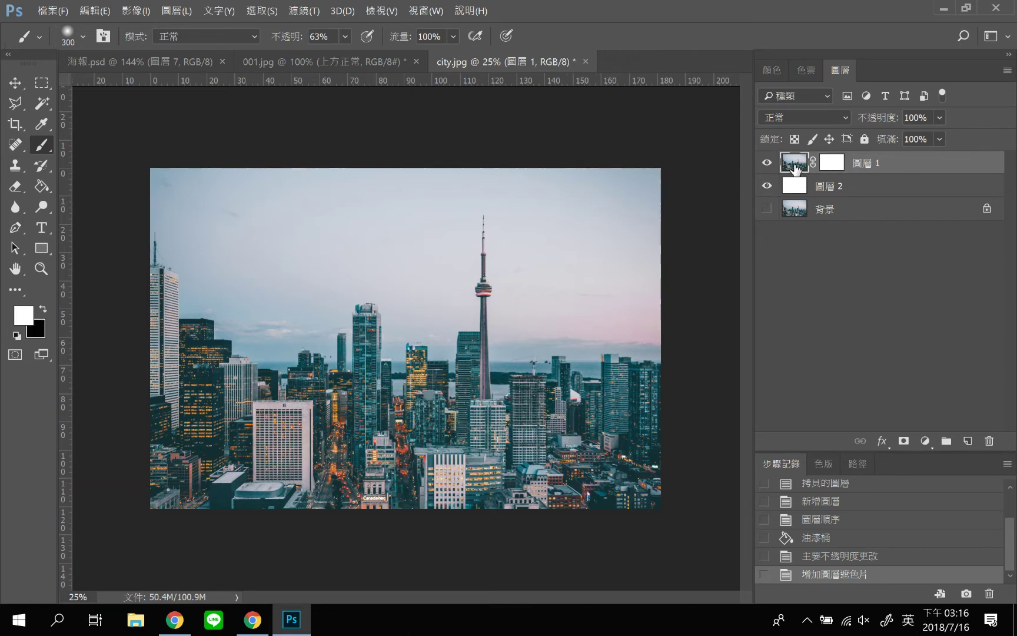
mouse_move(461, 216)
left_mouse_down()
mouse_move(365, 336)
mouse_move(341, 241)
mouse_move(276, 353)
left_mouse_up()
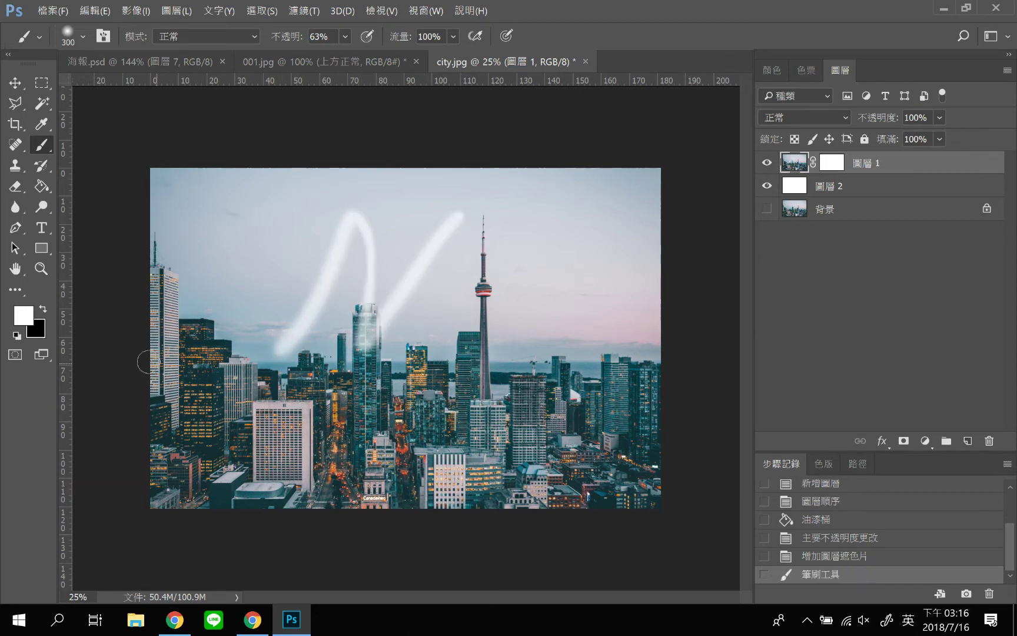
key("x")
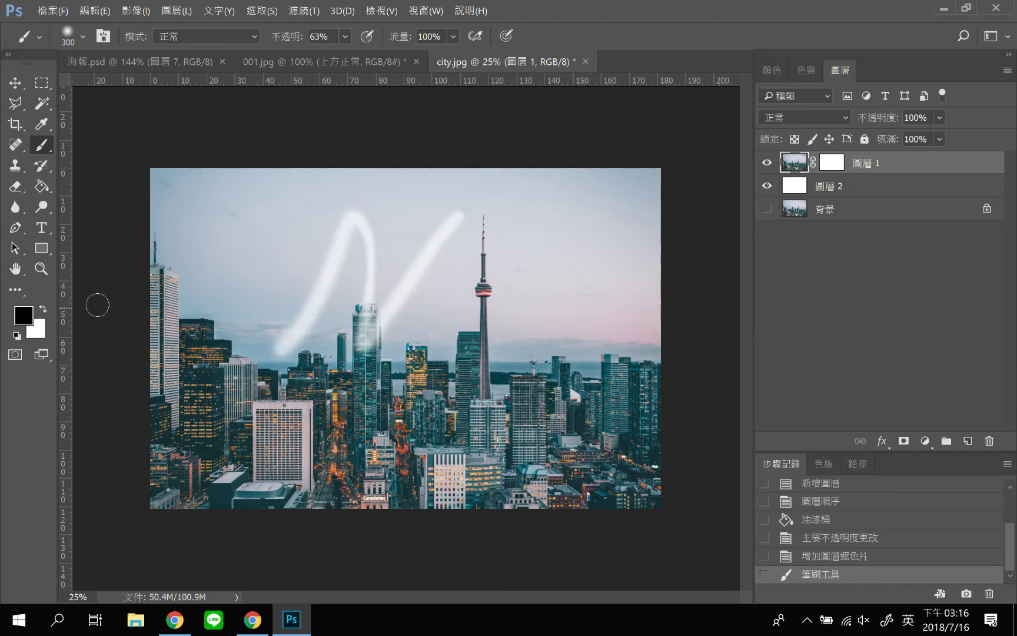
Try black zigzag strokes across the sky on the image of 圖層 1, and revert the history to the added layer mask
left_click_drag(356, 220, 266, 222)
left_click_drag(251, 261, 201, 308)
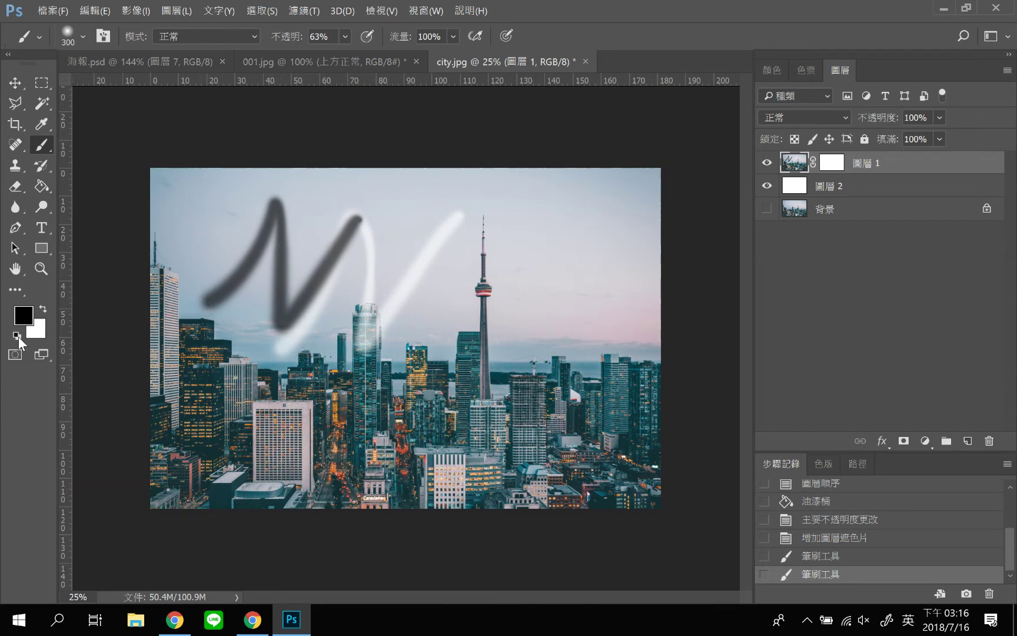
mouse_move(523, 241)
left_mouse_down()
mouse_move(503, 284)
mouse_move(468, 291)
left_mouse_up()
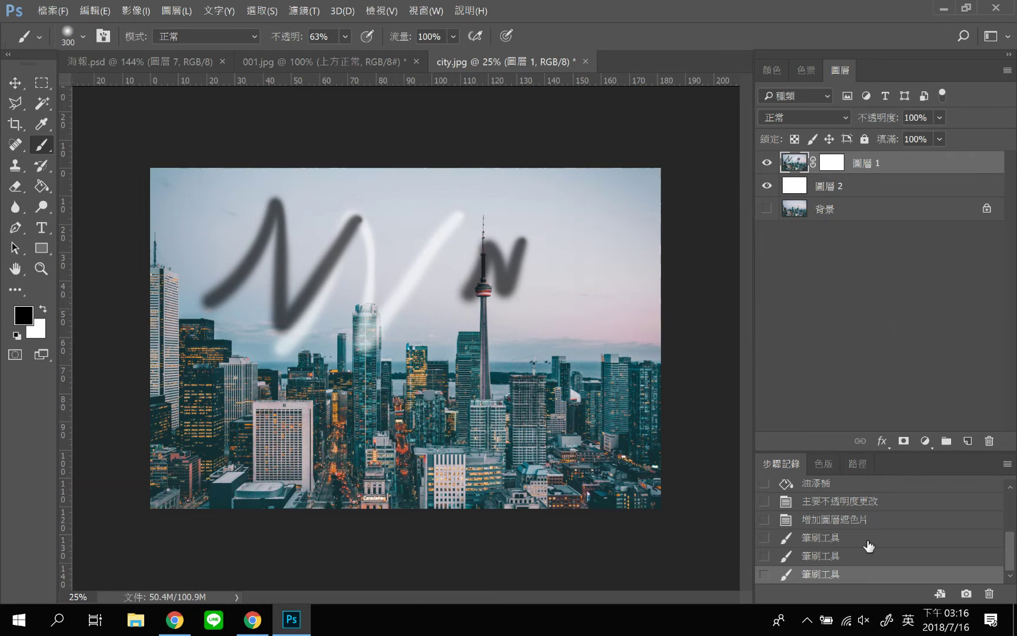
left_click(854, 523)
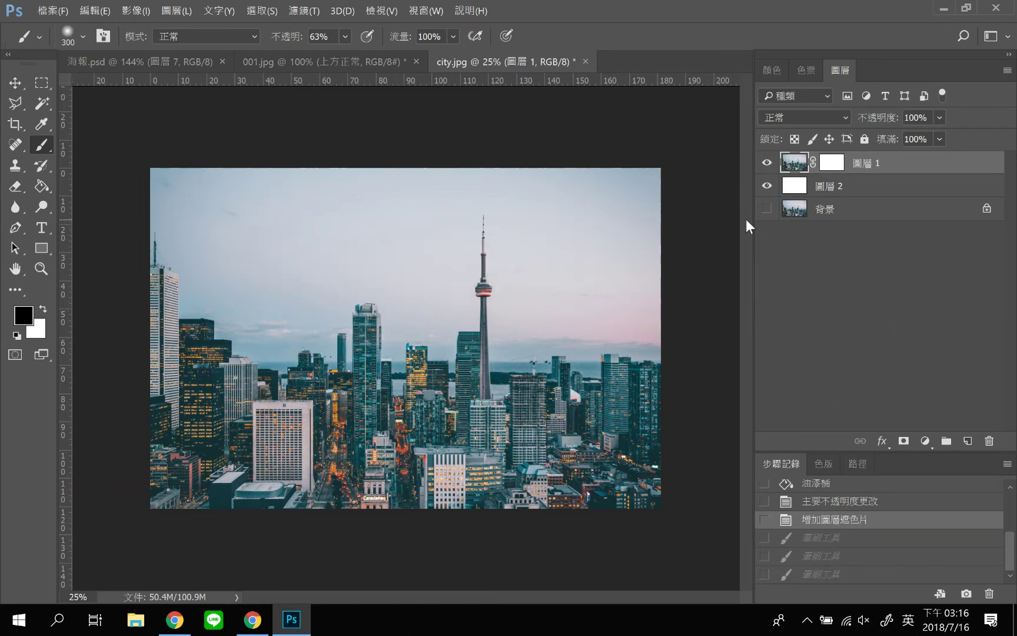
Select the layer mask of 圖層 1, enlarge the brush to 900 pixels, and paint black zigzag strokes over the mask at 63% opacity
left_click(833, 167)
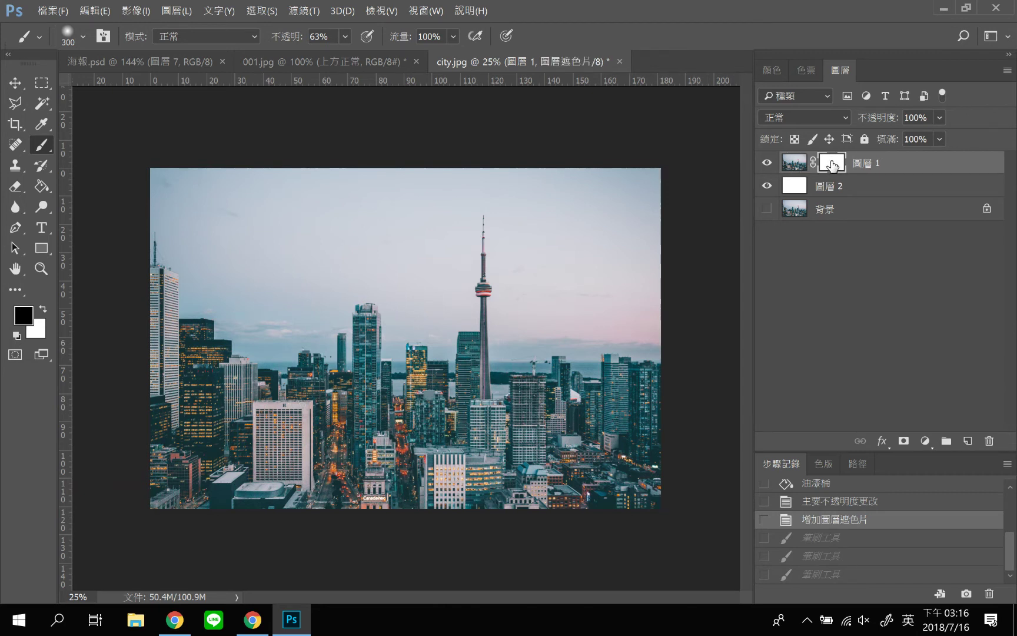
key("bracketright")
key("bracketright")
key("bracketright")
key("bracketright")
key("bracketright")
key("bracketright")
mouse_move(326, 200)
left_mouse_down()
mouse_move(454, 190)
mouse_move(318, 483)
mouse_move(385, 545)
mouse_move(652, 301)
mouse_move(655, 401)
left_mouse_up()
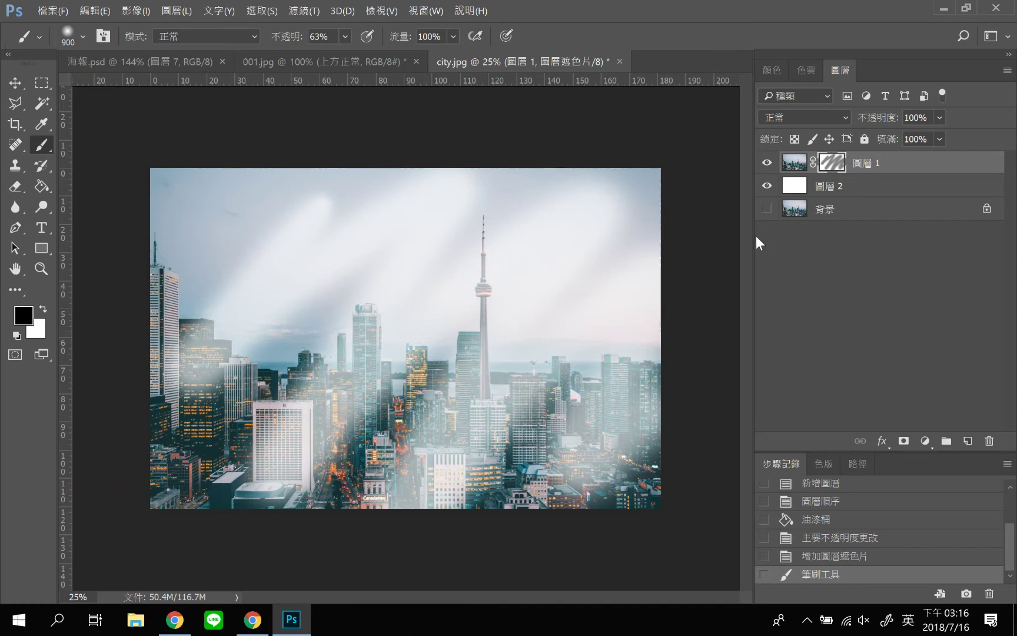
Set the brush opacity to 100% and paint black diagonal strokes across most of the mask of 圖層 1
left_click(345, 37)
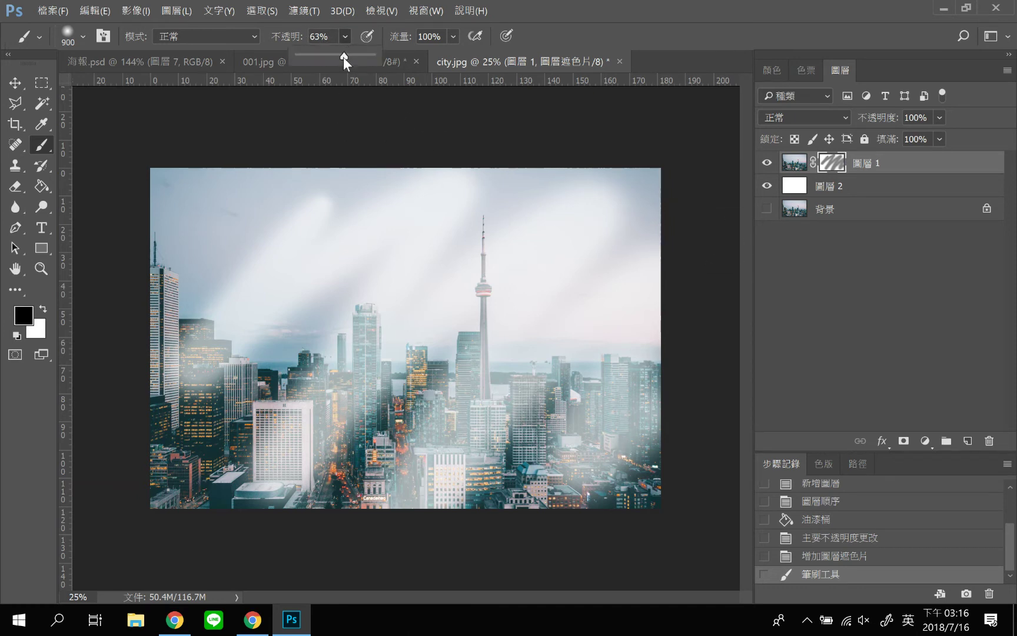
left_click_drag(343, 55, 384, 58)
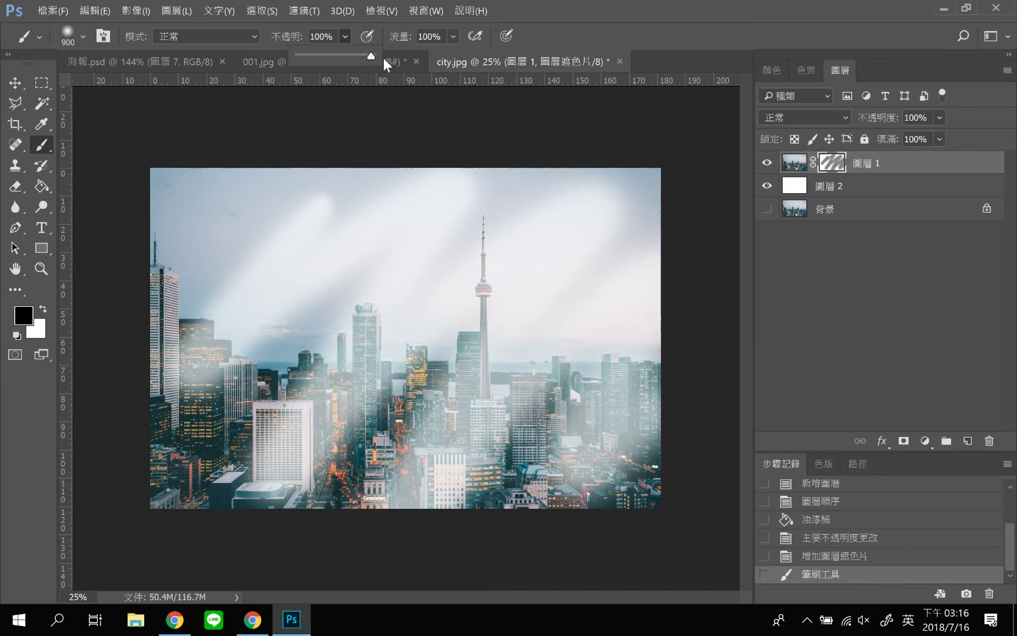
left_click(347, 38)
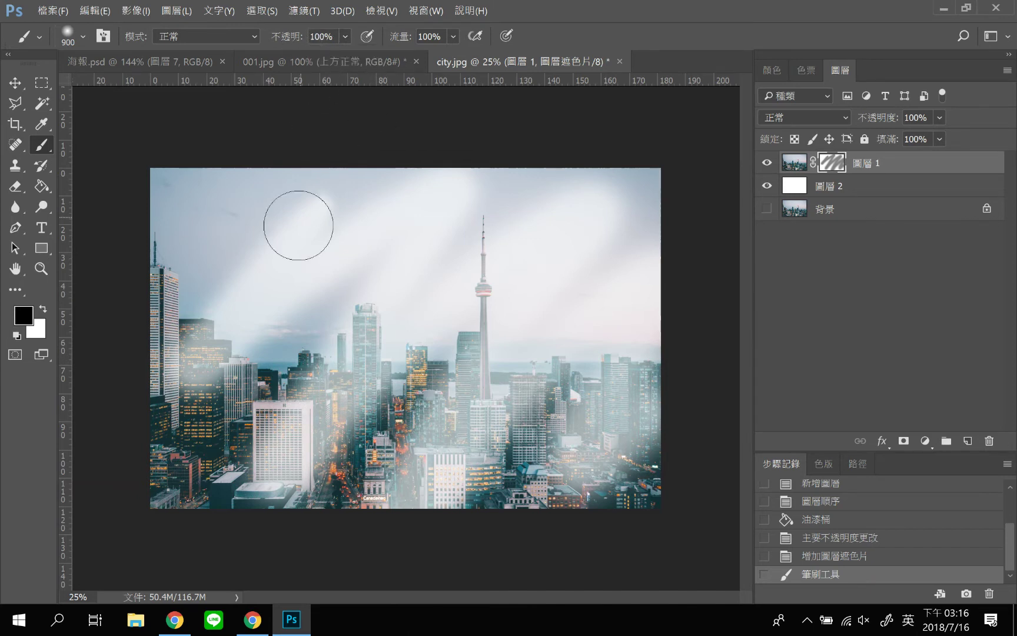
left_click_drag(282, 188, 165, 382)
left_click_drag(447, 176, 176, 465)
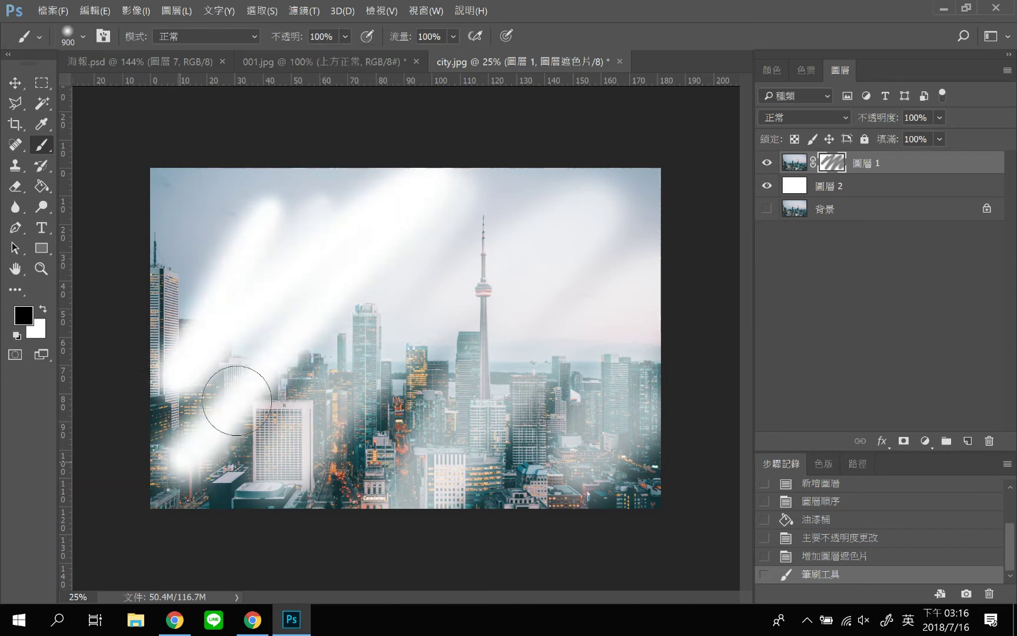
mouse_move(237, 401)
left_mouse_down()
mouse_move(504, 209)
mouse_move(325, 440)
mouse_move(515, 290)
mouse_move(366, 523)
mouse_move(430, 420)
mouse_move(517, 420)
mouse_move(617, 354)
mouse_move(568, 460)
mouse_move(593, 468)
left_mouse_up()
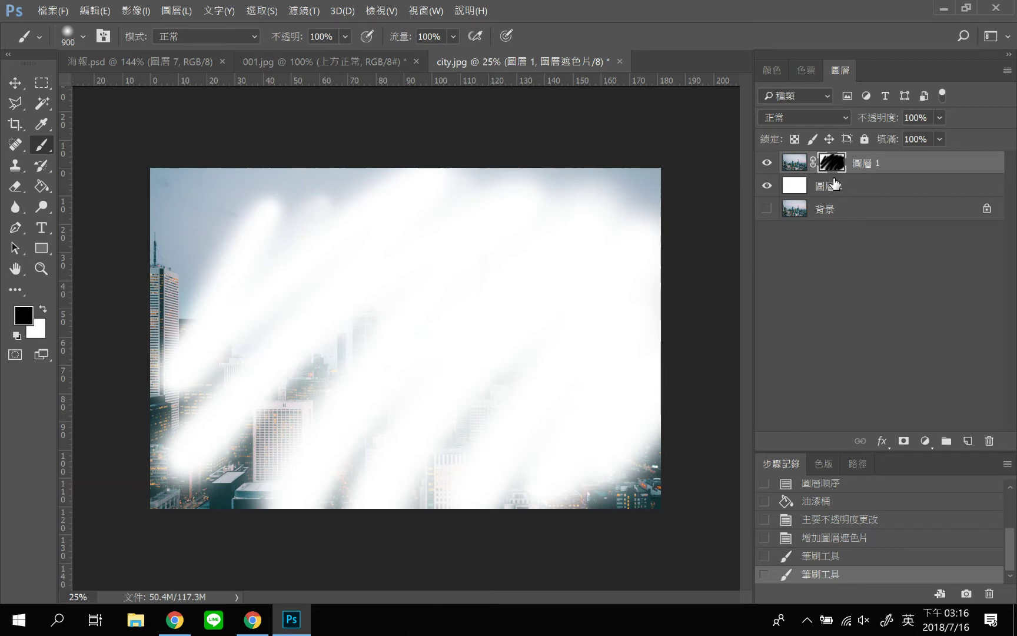
Replace the painted mask of 圖層 1 with a new one filled with black, discarding the old mask without applying it
left_click_drag(832, 163, 992, 443)
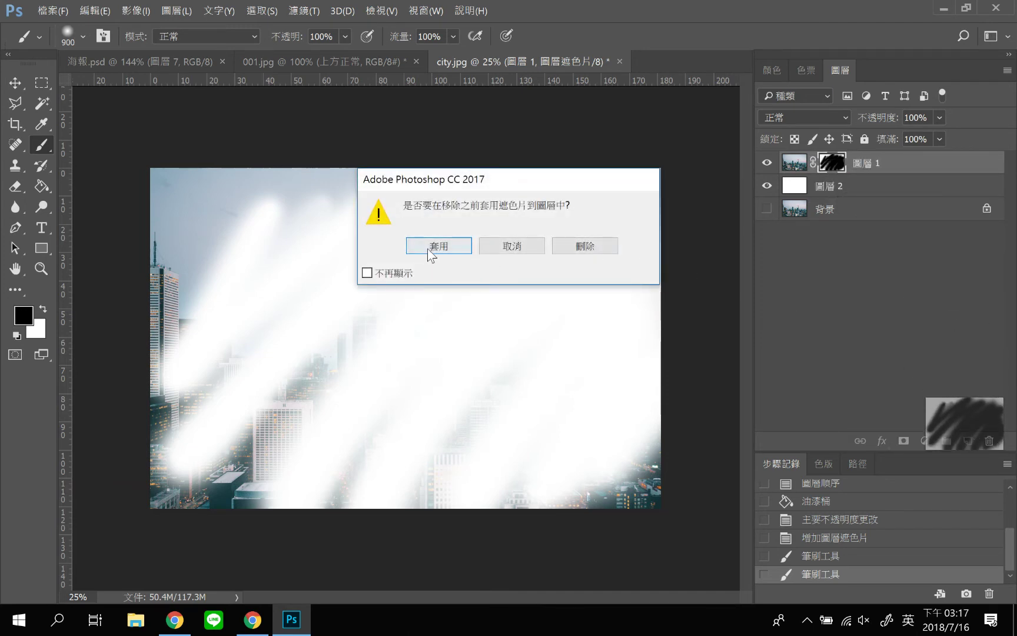
left_click(585, 246)
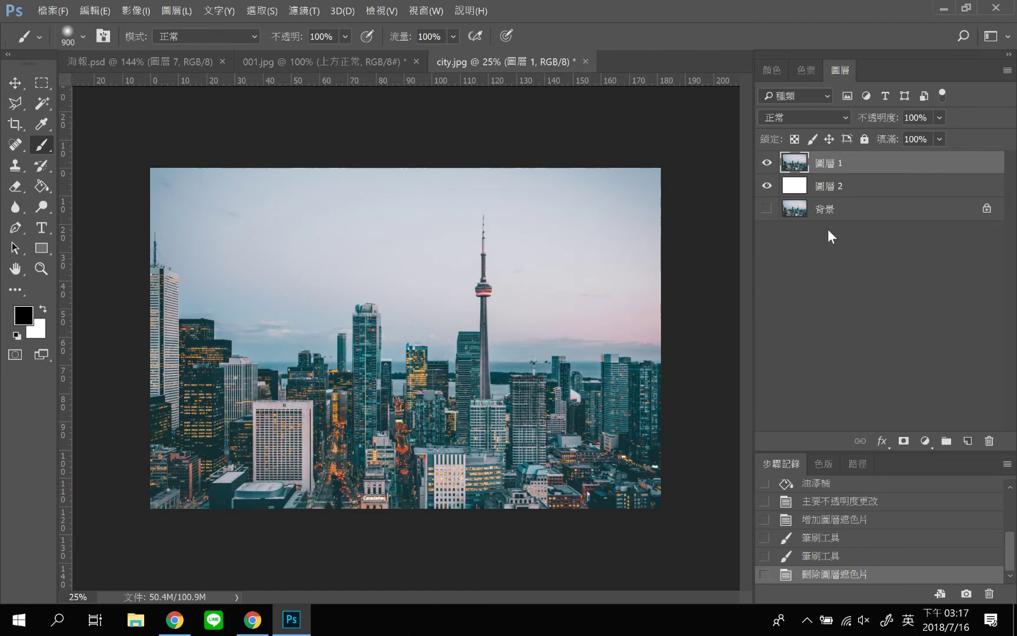
left_click(904, 441)
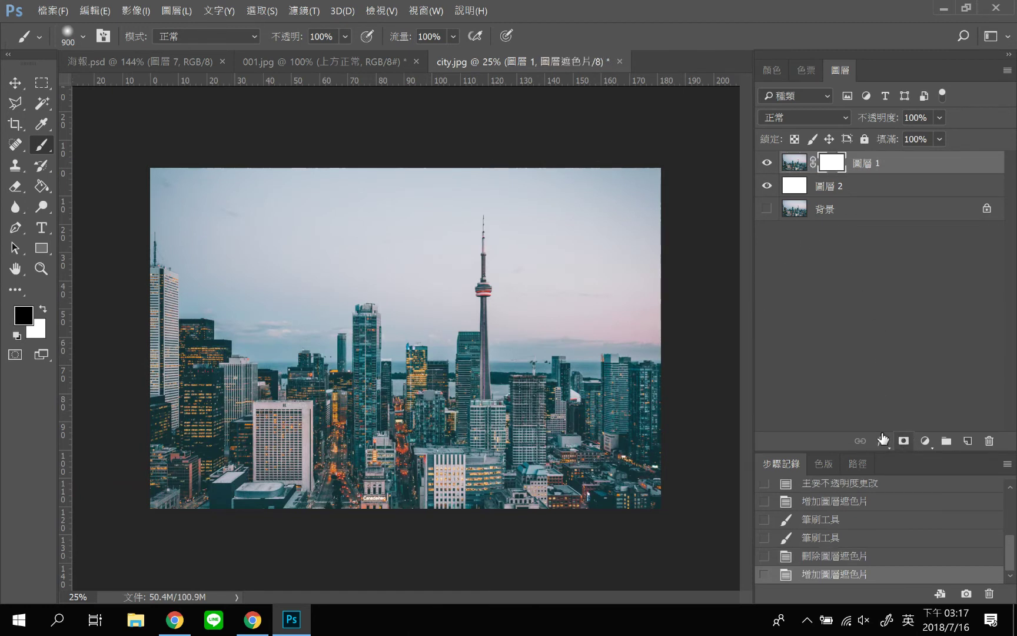
left_click(41, 186)
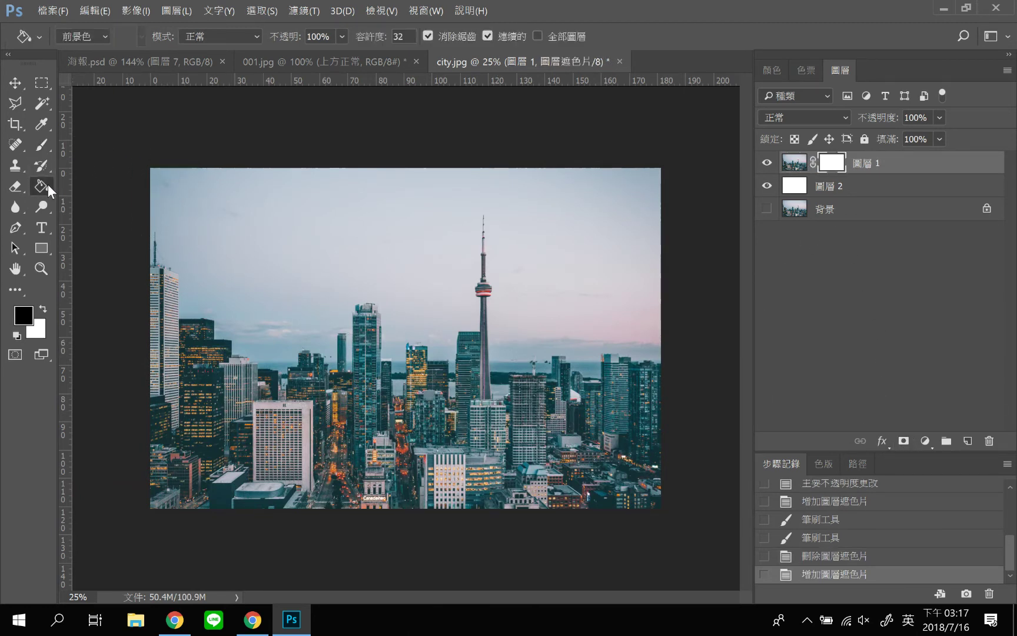
left_click(281, 248)
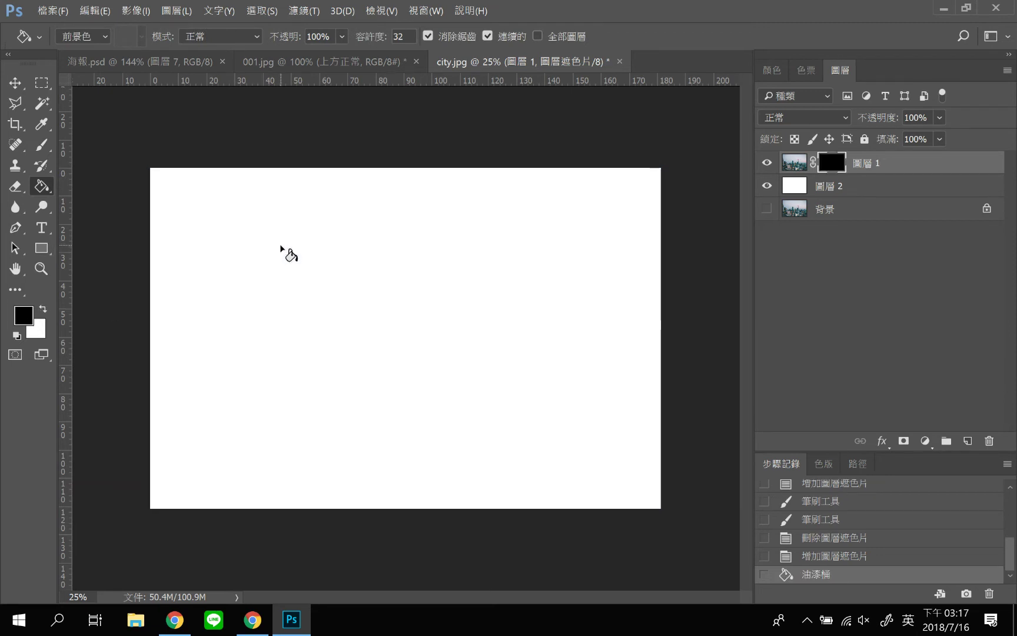
Choose the Brush tool with white as the foreground colour and the rough textured 60-pixel tip
left_click(41, 144)
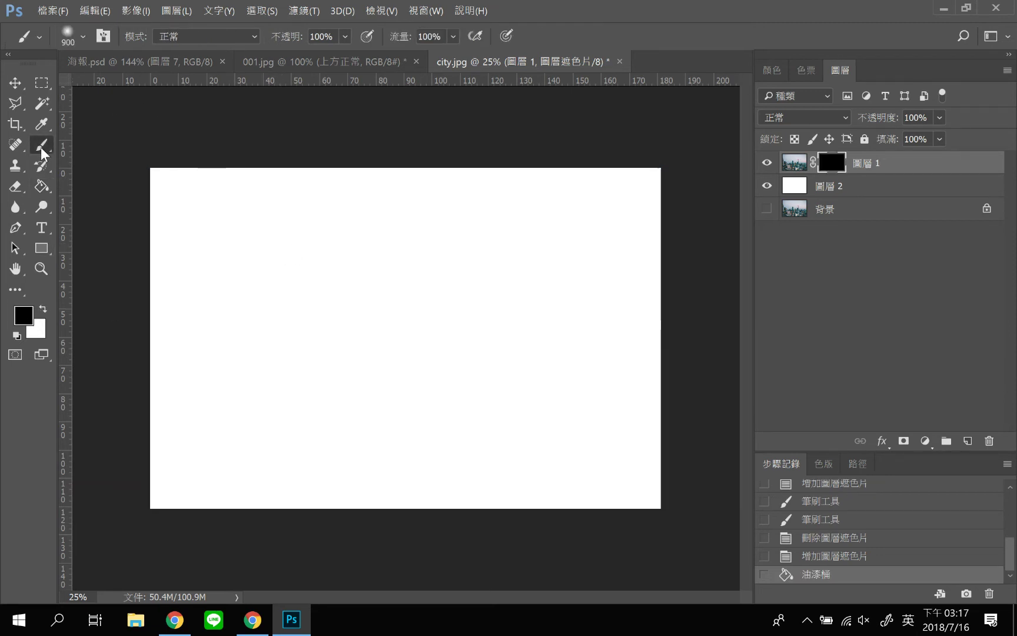
left_click(43, 309)
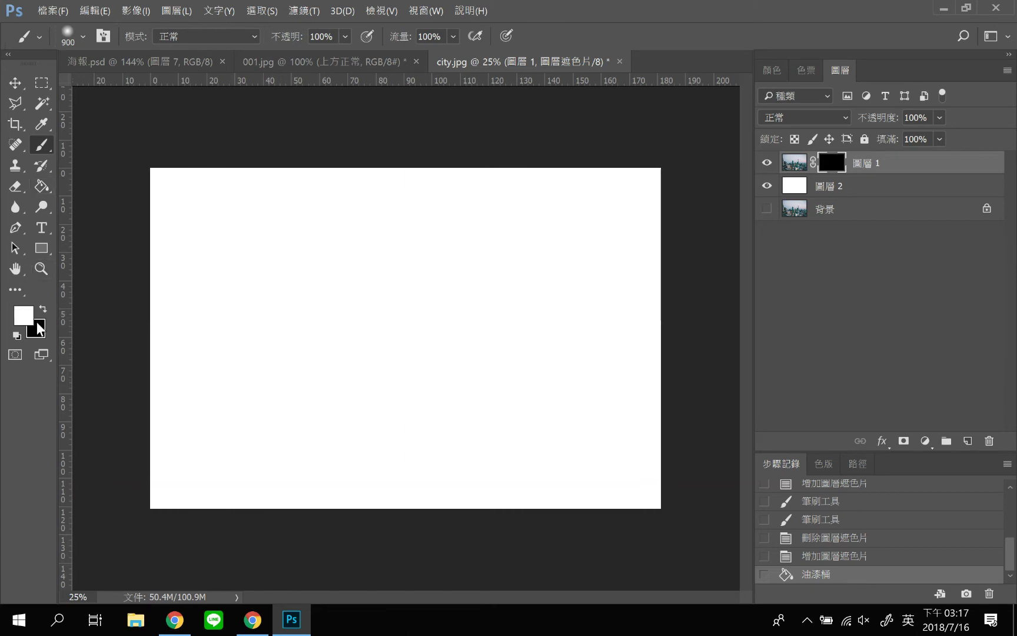
left_click(82, 37)
left_click_drag(196, 226, 196, 242)
left_click(109, 234)
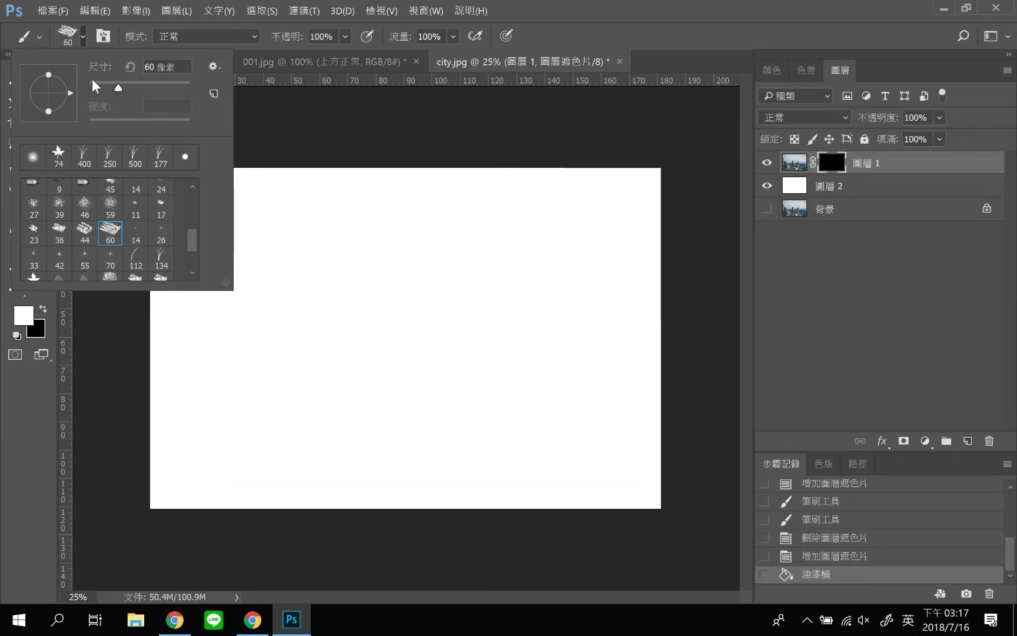
left_click_drag(118, 88, 150, 91)
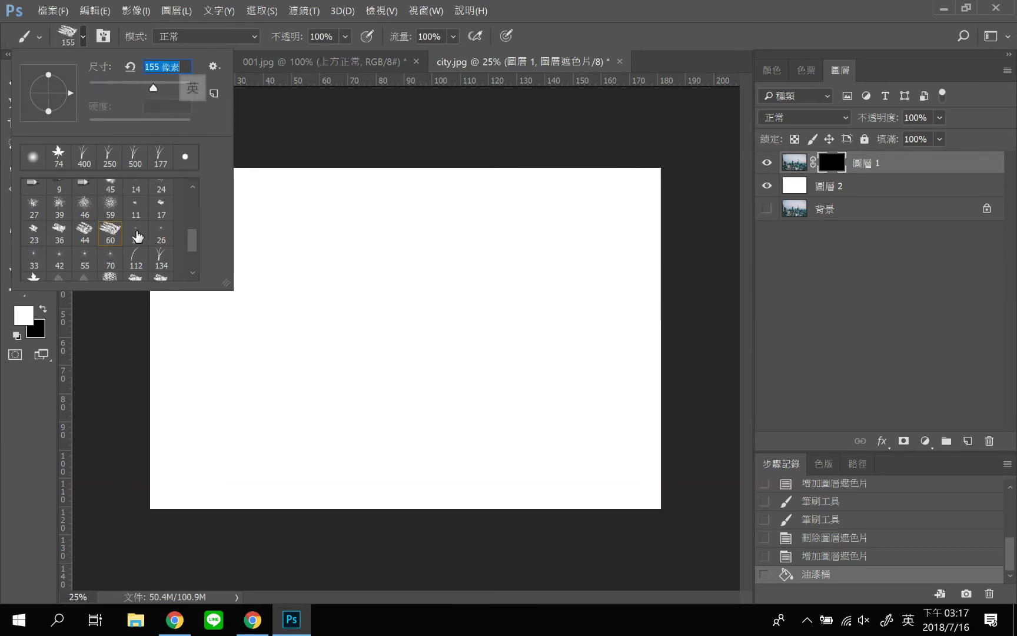
double_click(110, 234)
Enlarge the textured brush to 1000 pixels and paint white zigzag strokes on the black mask to reveal the middle of the city photo
key("bracketright")
key("bracketright")
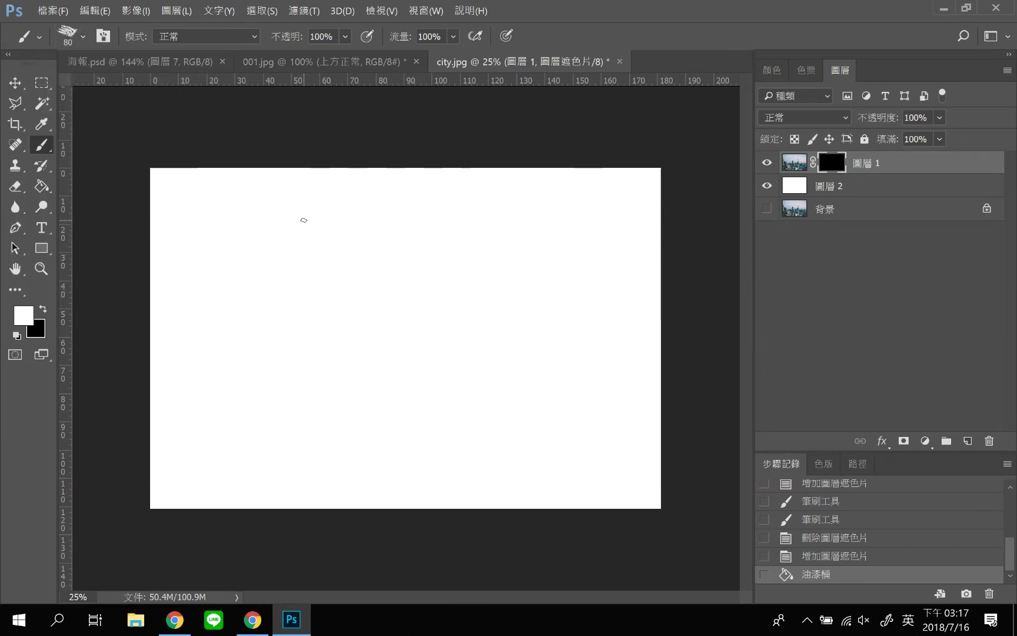
key("bracketright")
key("bracketright")
key("bracketright")
key("bracketright")
key("bracketright")
key("bracketright")
key("bracketright")
key("bracketright")
key("bracketright")
key("bracketright")
key("bracketright")
key("bracketright")
key("bracketright")
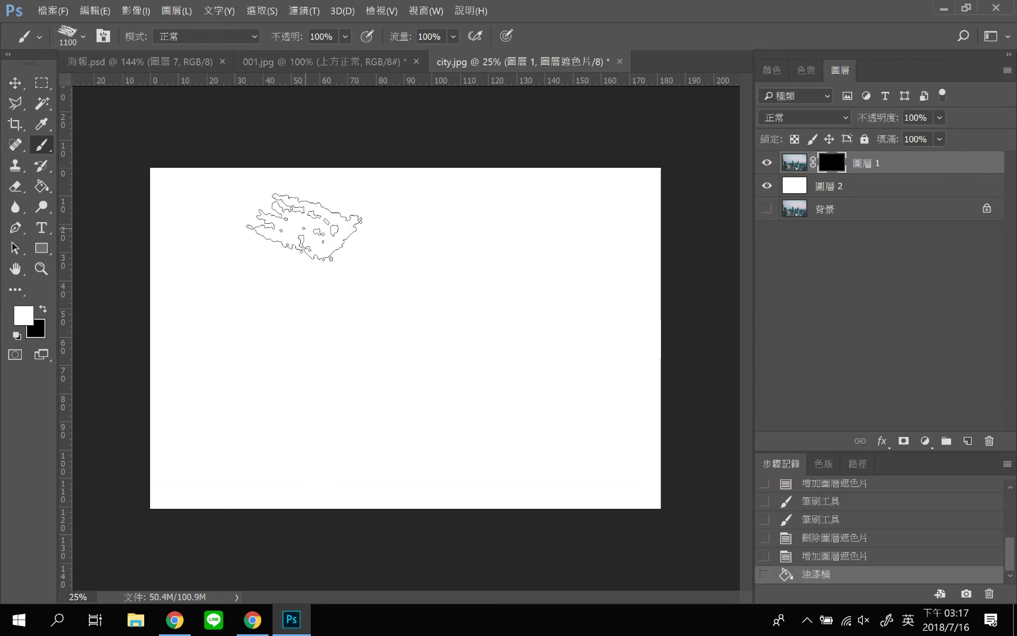
mouse_move(283, 249)
left_mouse_down()
mouse_move(299, 231)
mouse_move(200, 325)
mouse_move(372, 242)
mouse_move(276, 356)
mouse_move(306, 365)
mouse_move(466, 303)
mouse_move(259, 476)
mouse_move(501, 337)
mouse_move(540, 354)
mouse_move(446, 452)
mouse_move(618, 372)
mouse_move(582, 451)
mouse_move(629, 408)
left_mouse_up()
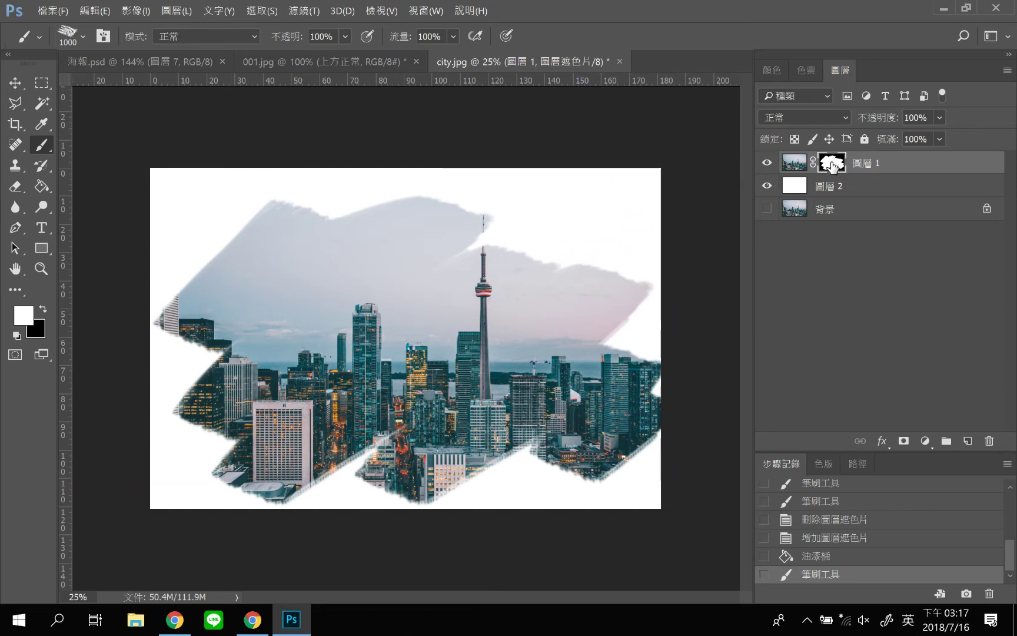
Delete the mask of 圖層 1 without applying it, and move the city image left so it covers only the canvas's left half
left_click_drag(832, 163, 989, 440)
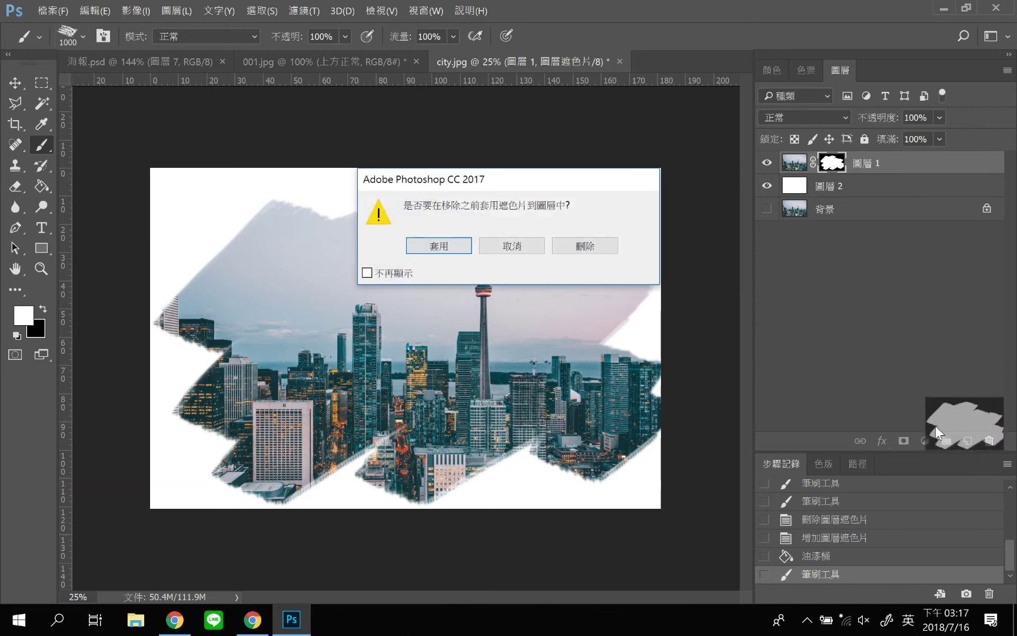
left_click(584, 246)
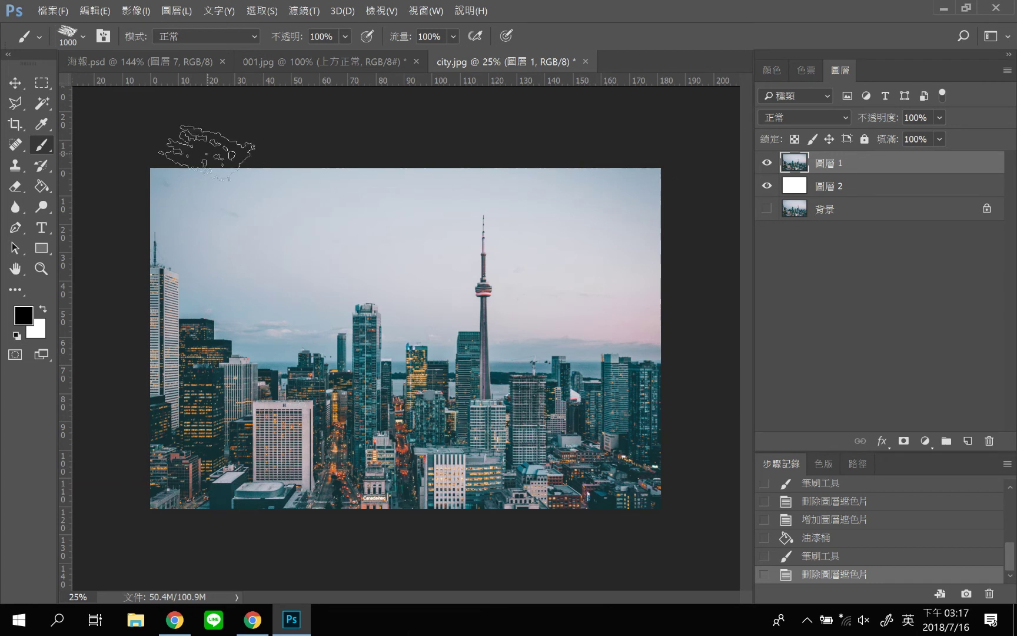
left_click(17, 81)
left_click_drag(541, 287, 289, 289)
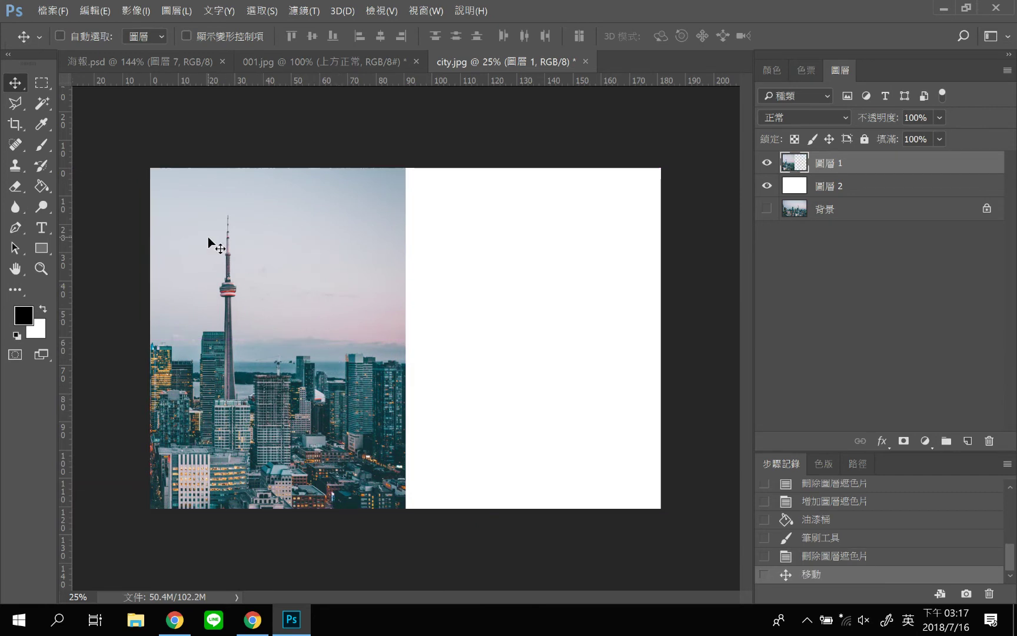
Place the birch-bright-countryside-5616 image from the 混合模式 folder as an embedded smart object
left_click(51, 11)
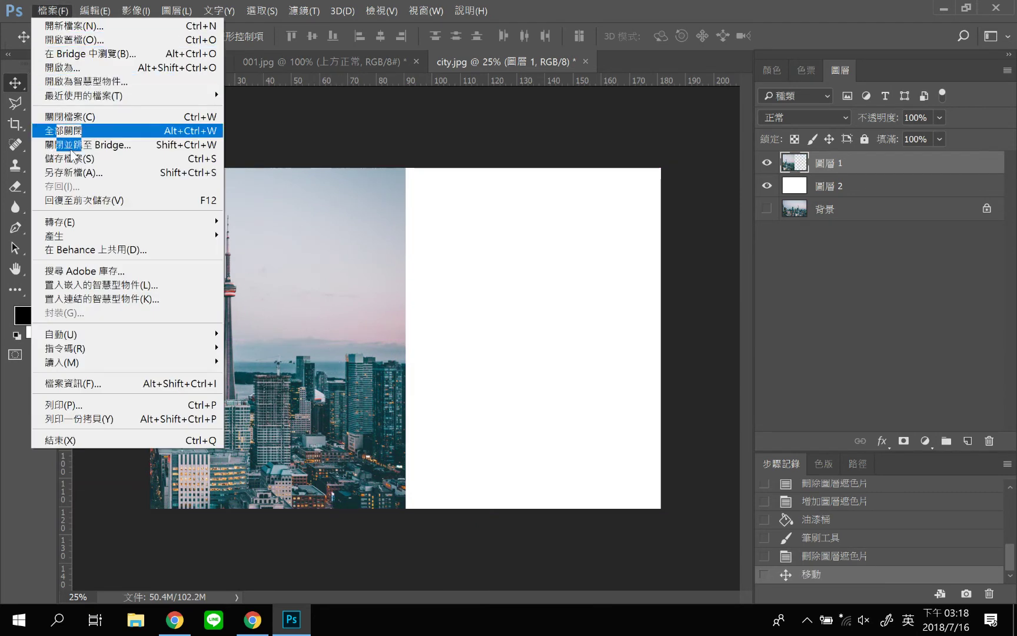
left_click(108, 285)
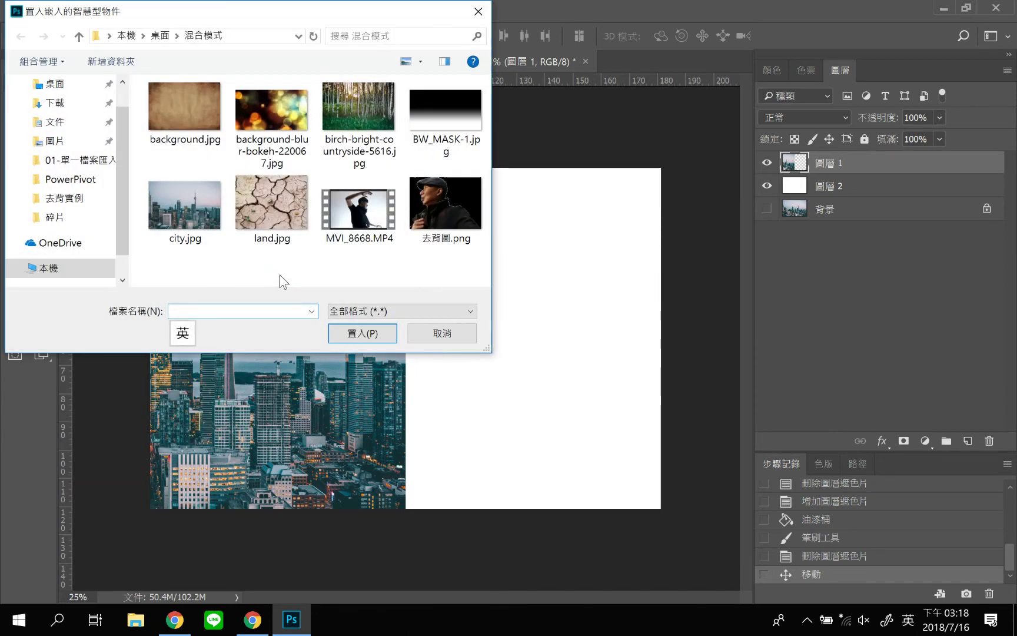
left_click(345, 113)
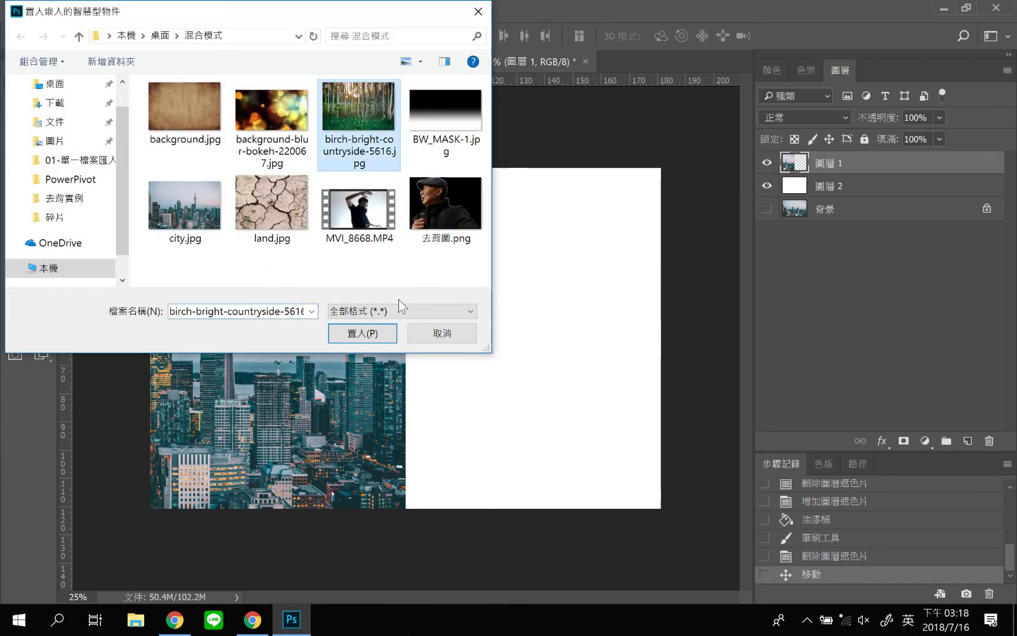
left_click(362, 333)
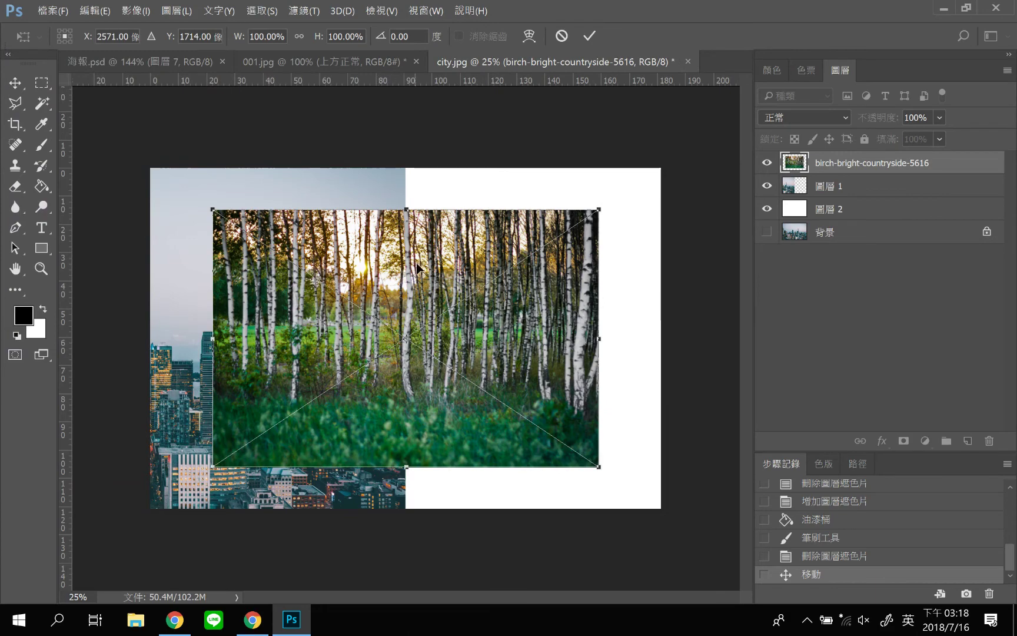
Scale the placed birch forest to 126.16% width and 149.15% height, and position it over the blank right half of the canvas
left_click_drag(601, 209, 662, 168)
left_click_drag(224, 470, 175, 550)
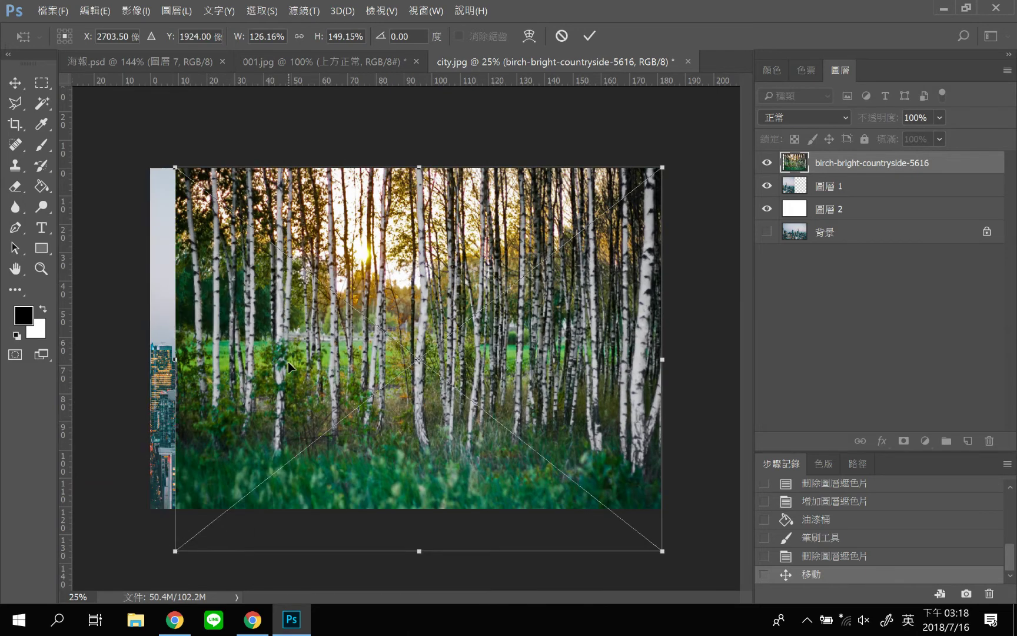
left_click_drag(289, 366, 515, 367)
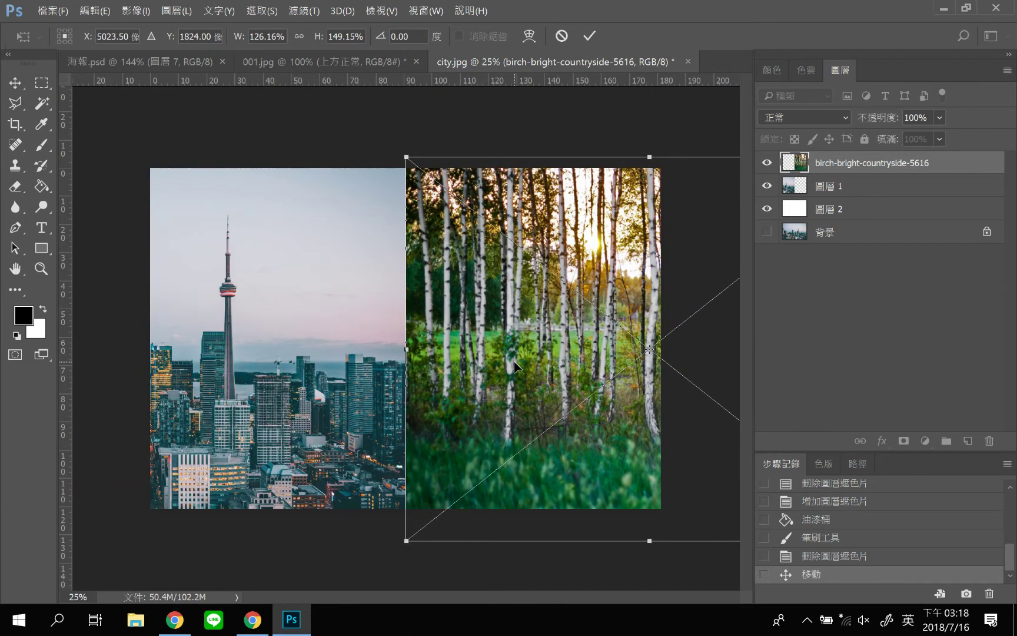
key("Return")
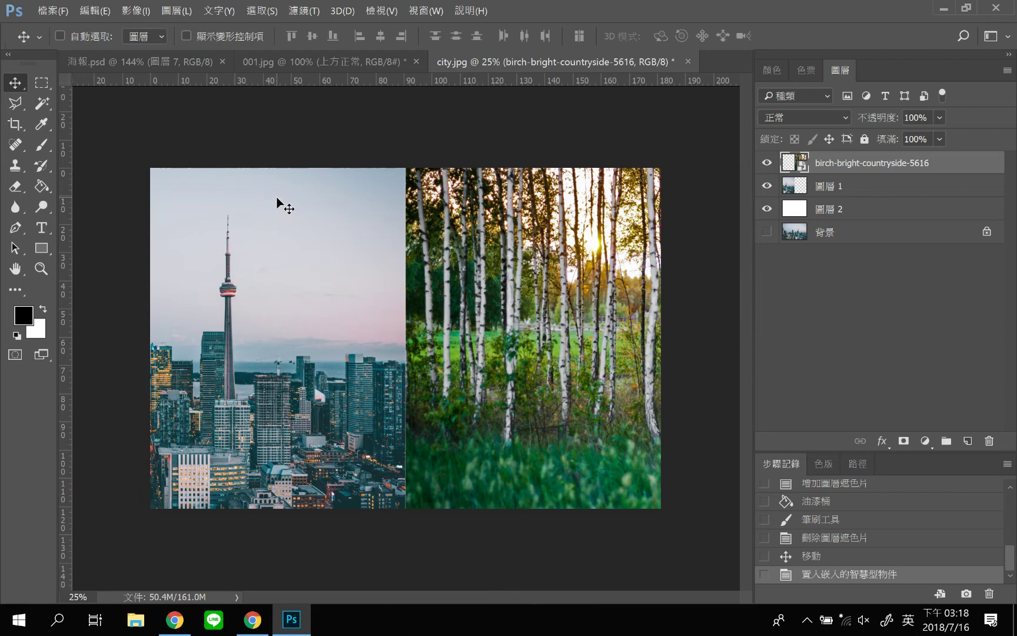
Move the city image of 圖層 1 to the right and shift the birch forest layer left so it overlaps the city
left_click_drag(492, 226, 621, 266)
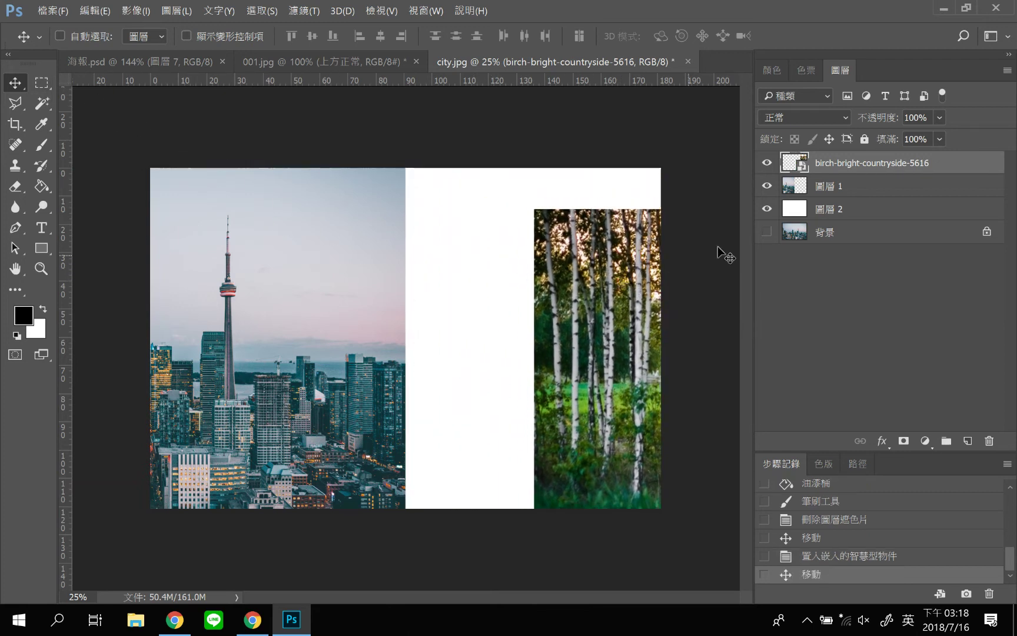
left_click(846, 190)
left_click_drag(331, 313, 445, 312)
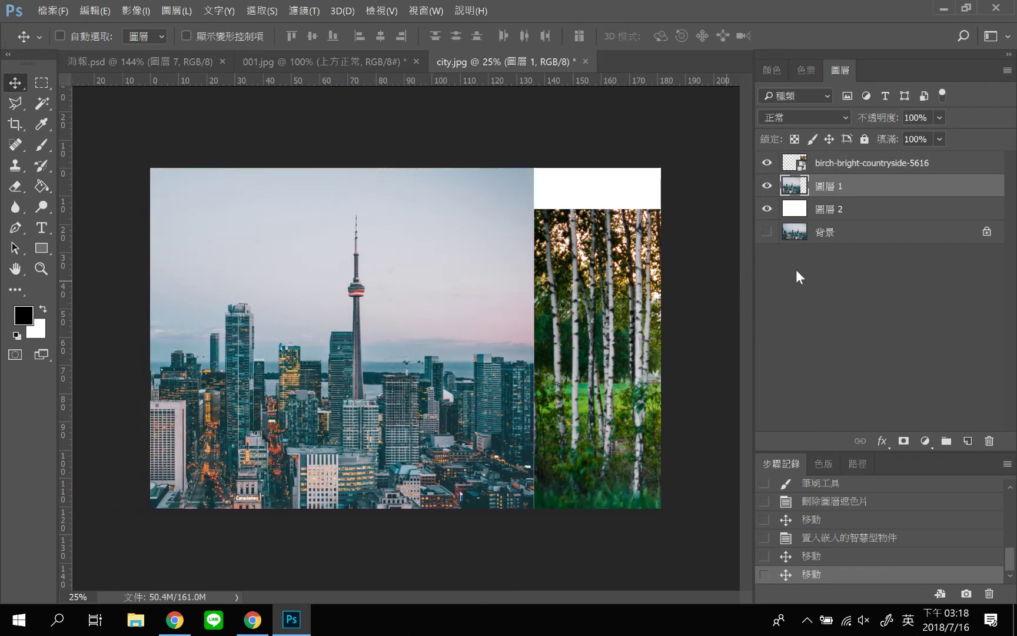
left_click(846, 171)
left_click_drag(575, 270, 406, 228)
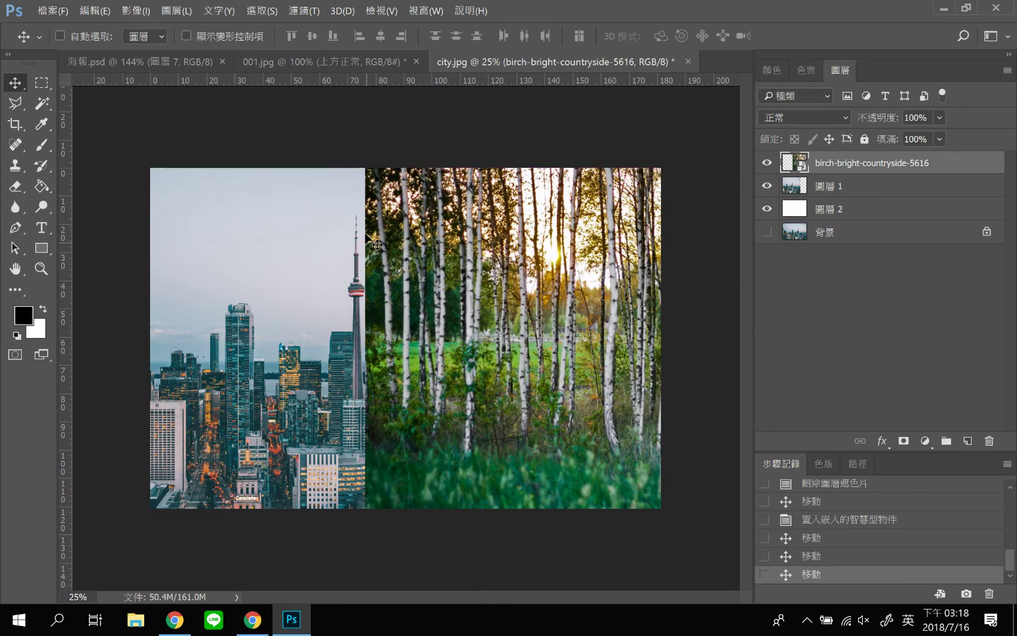
Hide the birch forest layer to inspect the city image beneath the overlap, and show it again
left_click(768, 163)
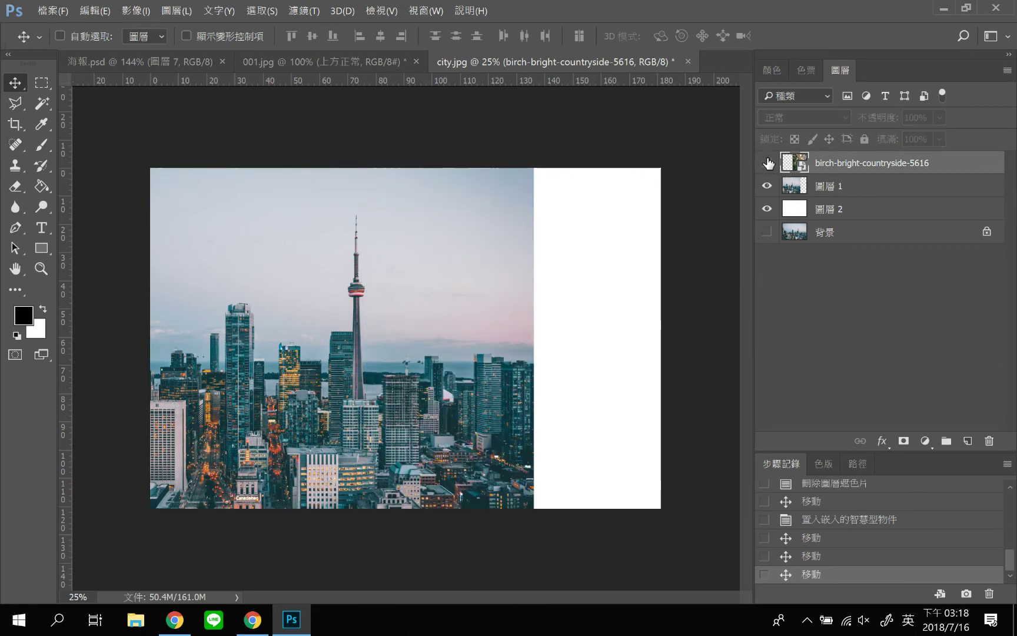
left_click(768, 162)
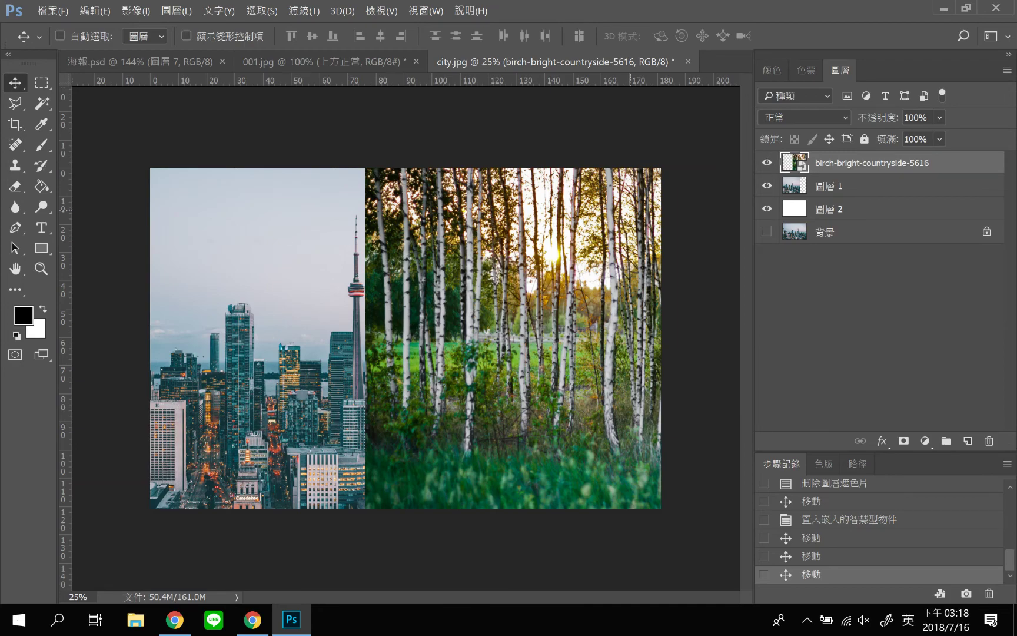
key("F1")
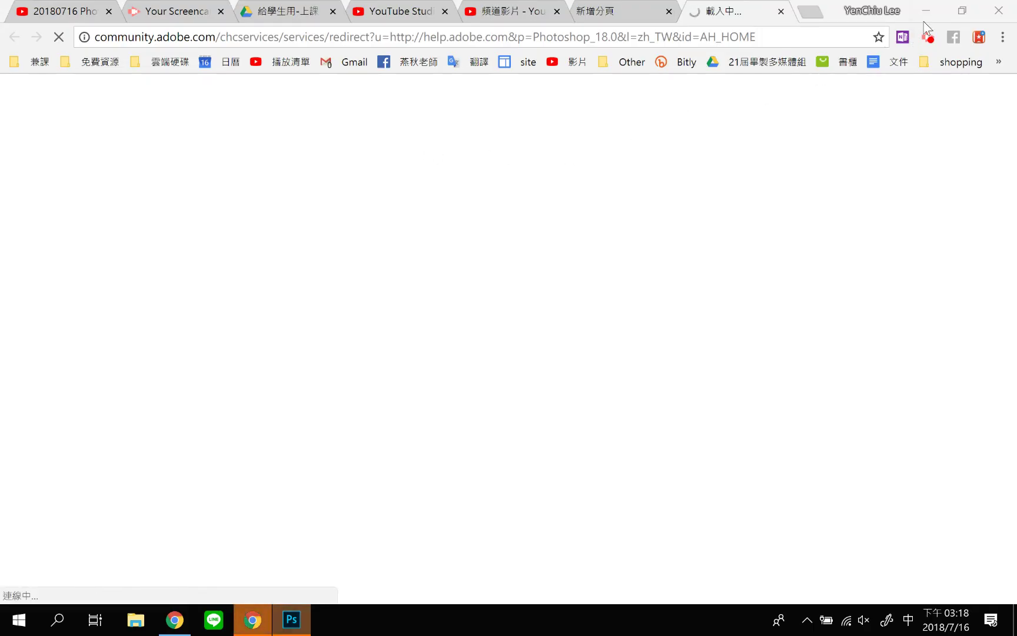
key("alt+Tab")
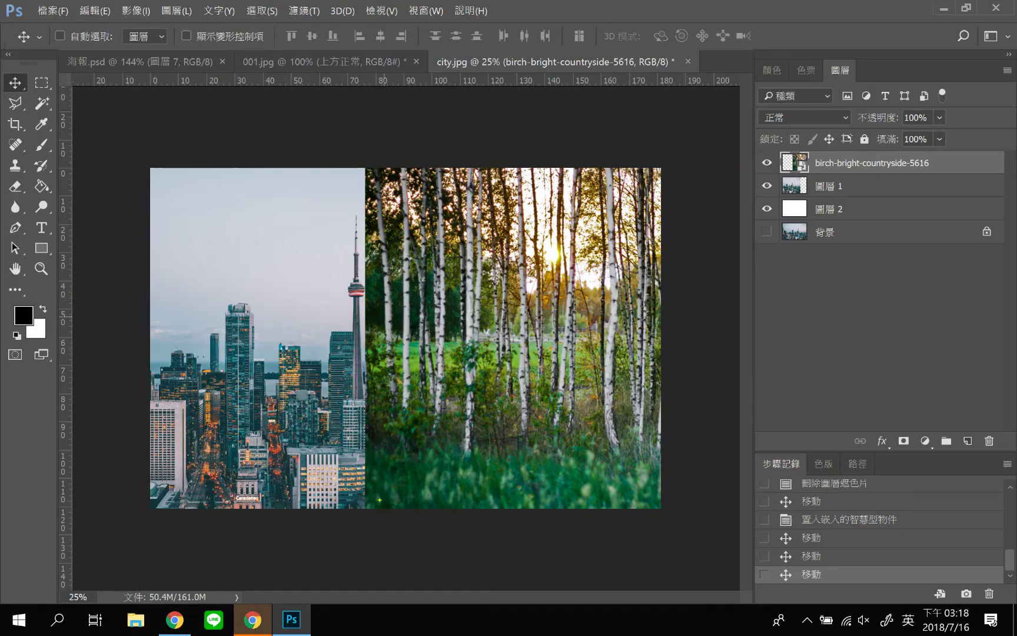
mouse_move(372, 509)
left_mouse_down()
mouse_move(418, 171)
mouse_move(570, 170)
mouse_move(561, 406)
mouse_move(448, 517)
left_mouse_up()
mouse_move(420, 359)
left_mouse_down()
mouse_move(504, 355)
mouse_move(423, 367)
left_mouse_up()
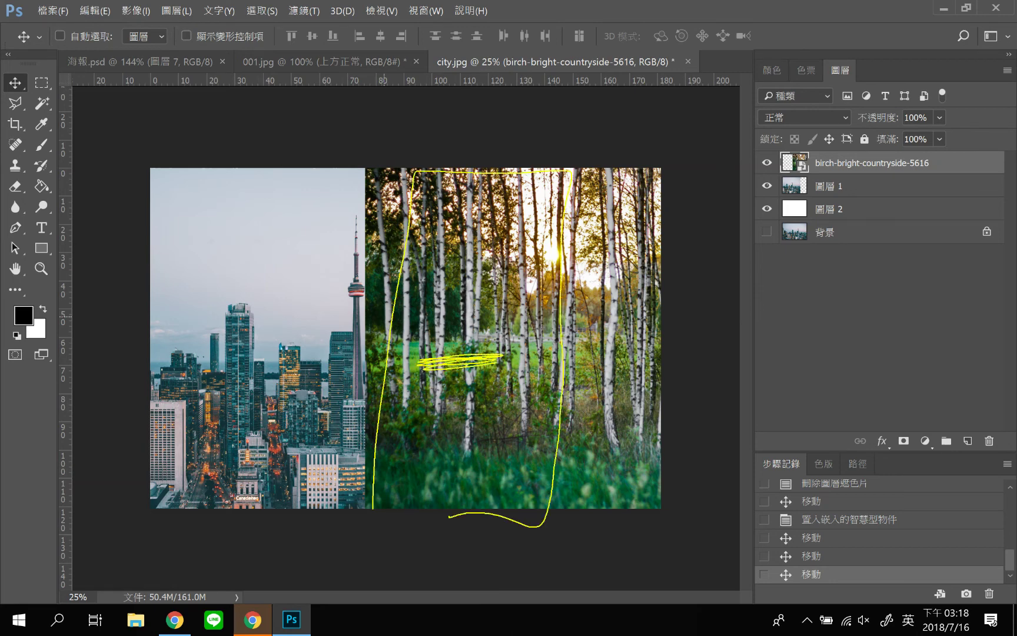
key("Escape")
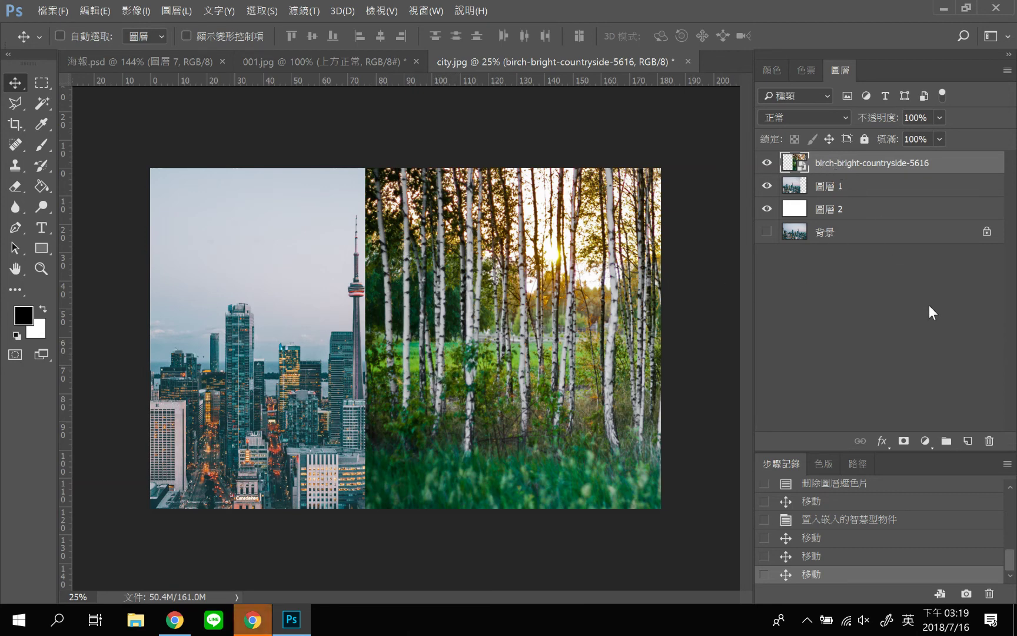
Add a layer mask to the birch forest layer and fade its left edge into the city with a linear white-to-black gradient drawn leftward
left_click(904, 441)
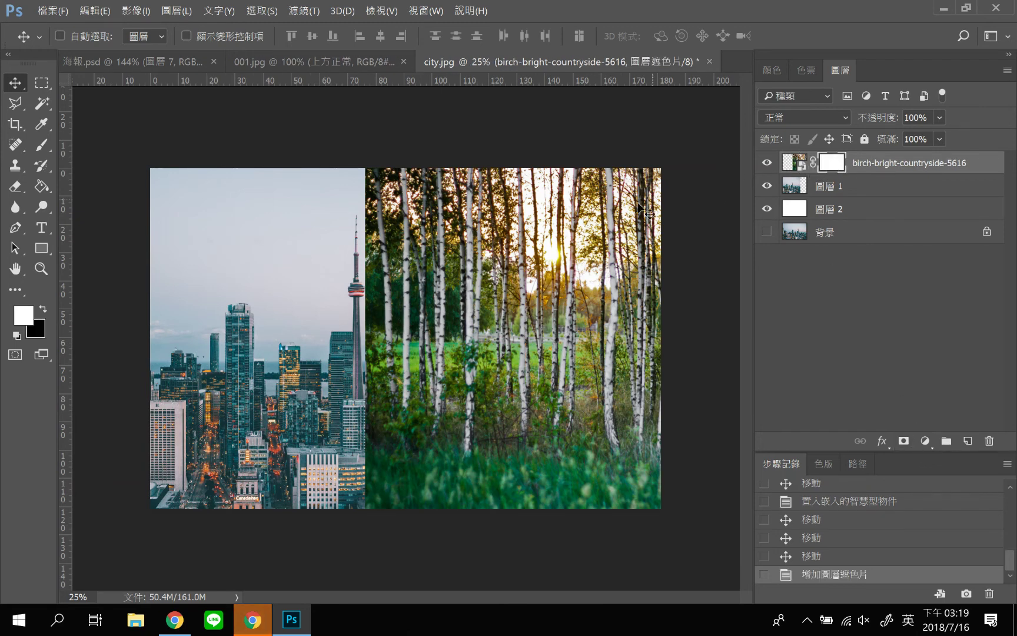
left_click(45, 187)
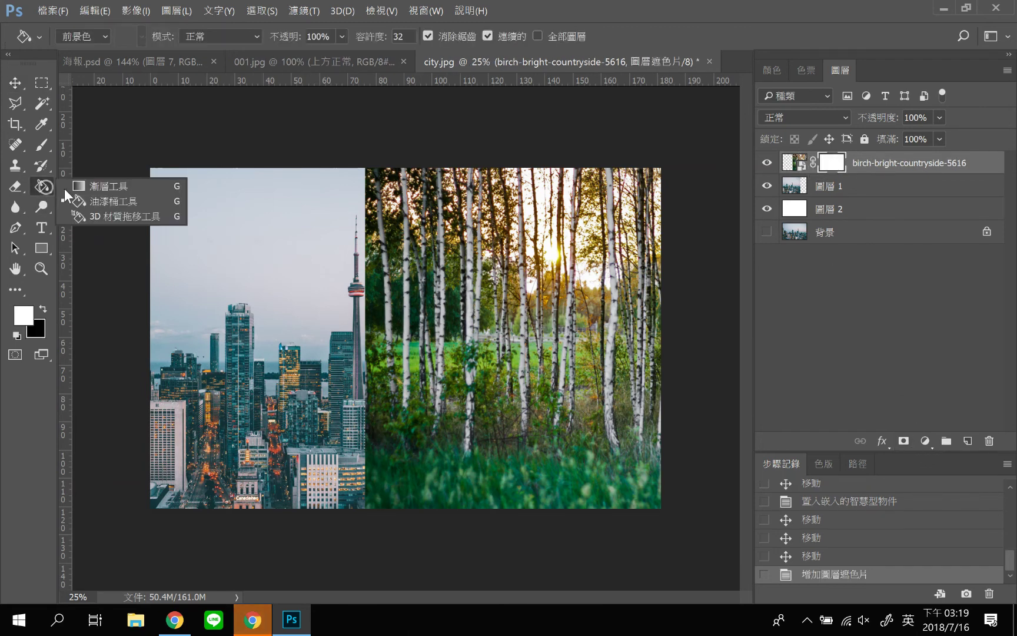
left_click(130, 187)
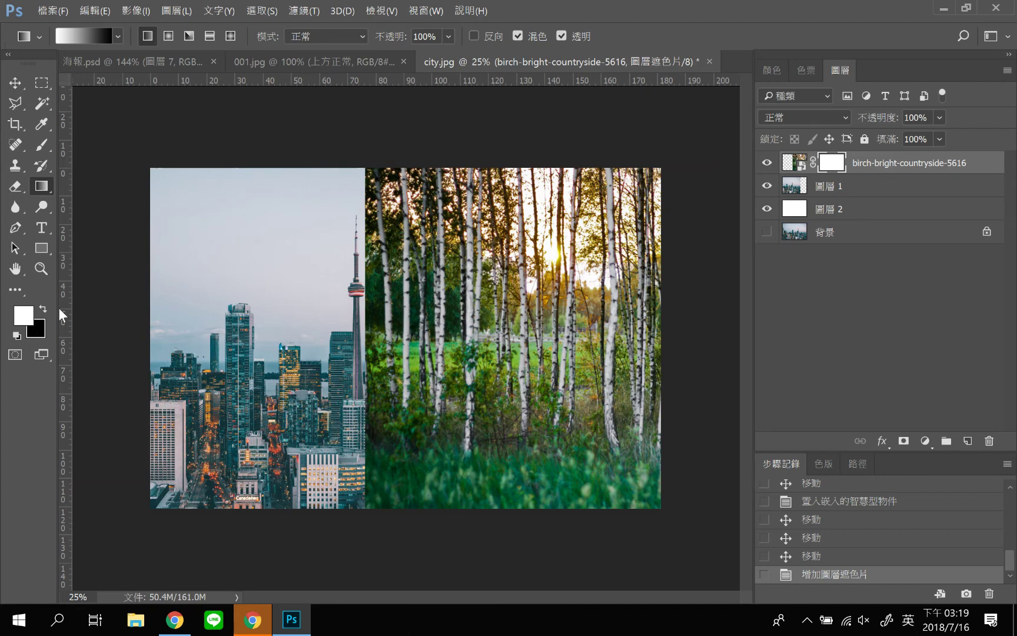
left_click_drag(370, 335, 478, 333)
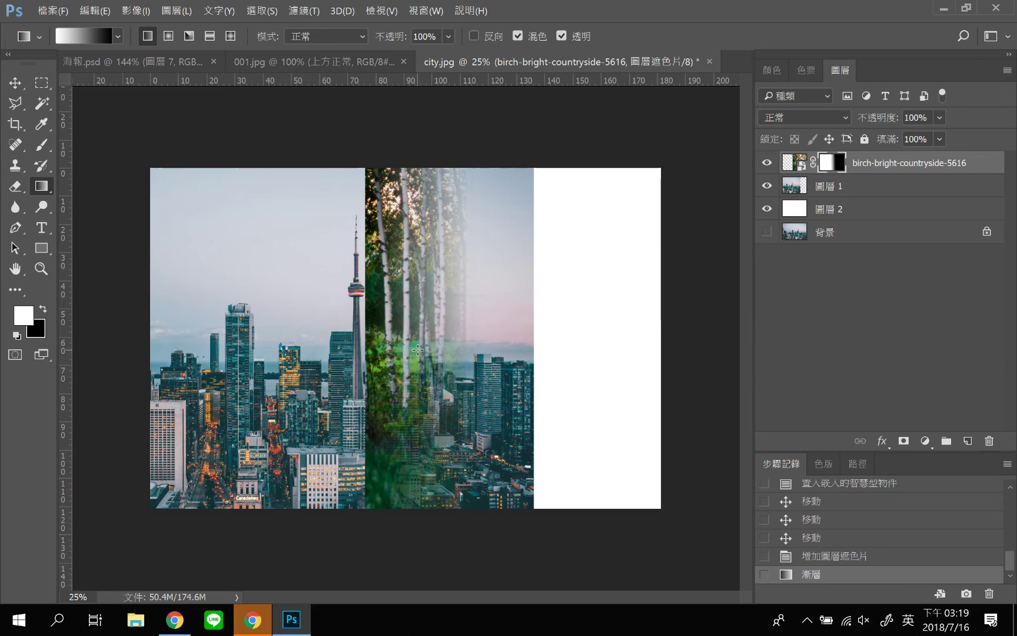
key("shift")
left_click_drag(513, 343, 392, 347)
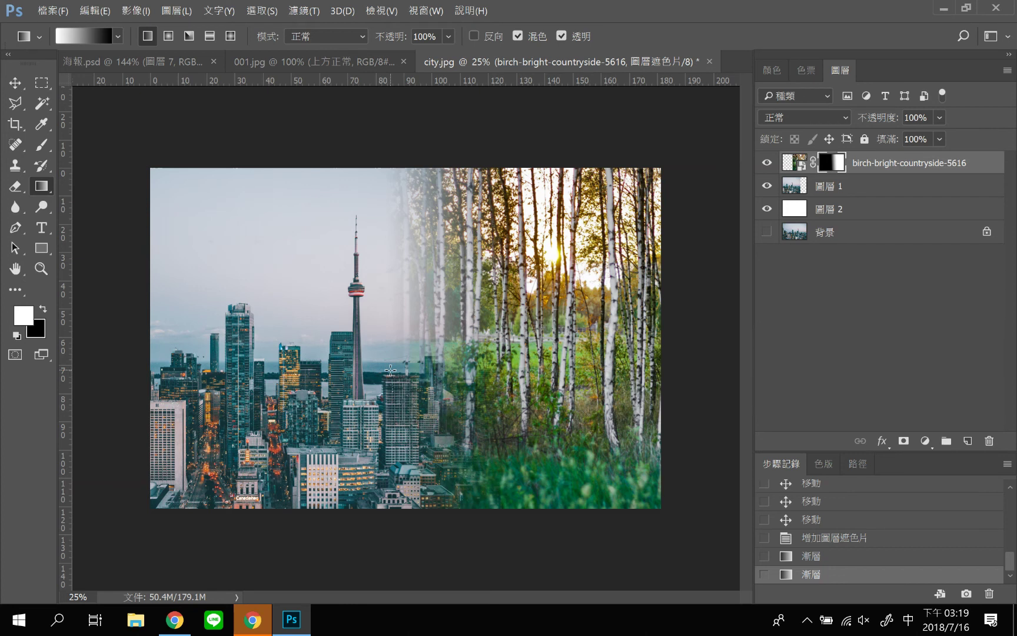
Move the city image of 圖層 1 to the right, and shift the birch forest layer down and left into the canvas's lower half
left_click(791, 184)
key("x")
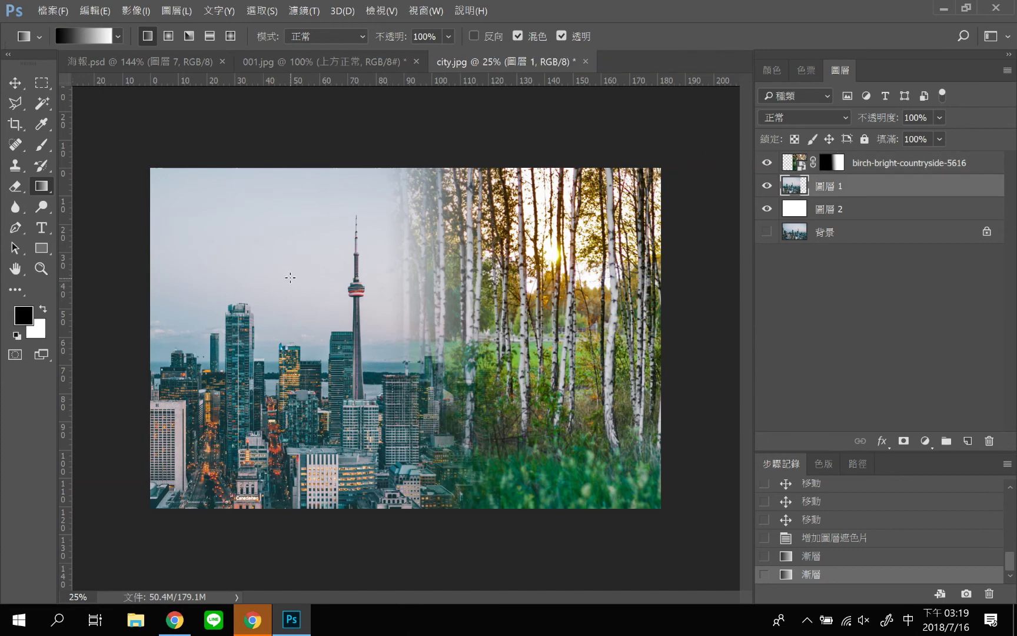
left_click(16, 82)
left_click_drag(289, 271, 421, 276)
left_click(793, 166)
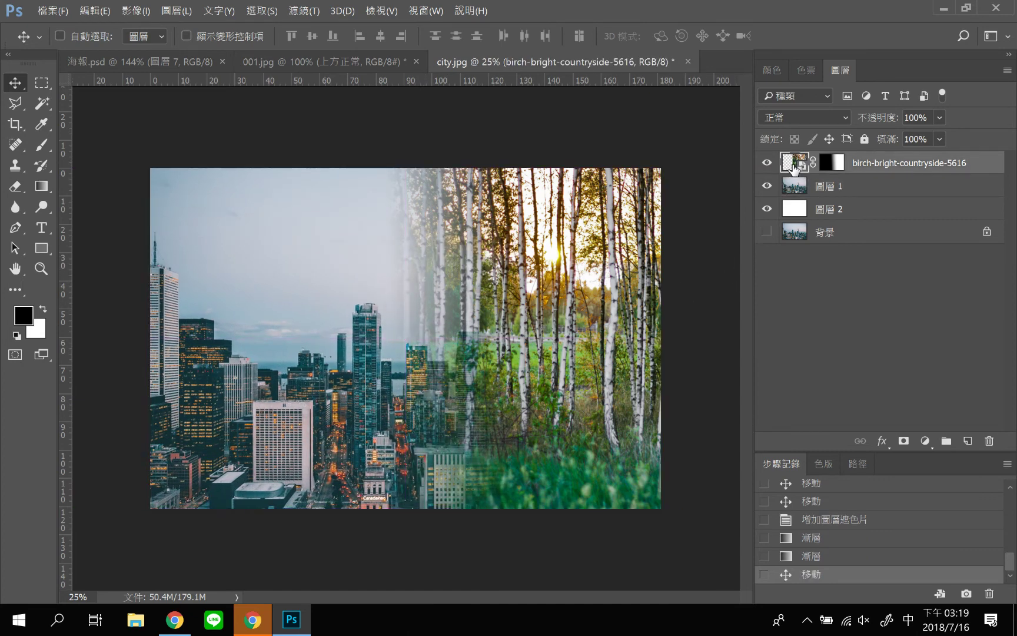
left_click_drag(559, 302, 373, 473)
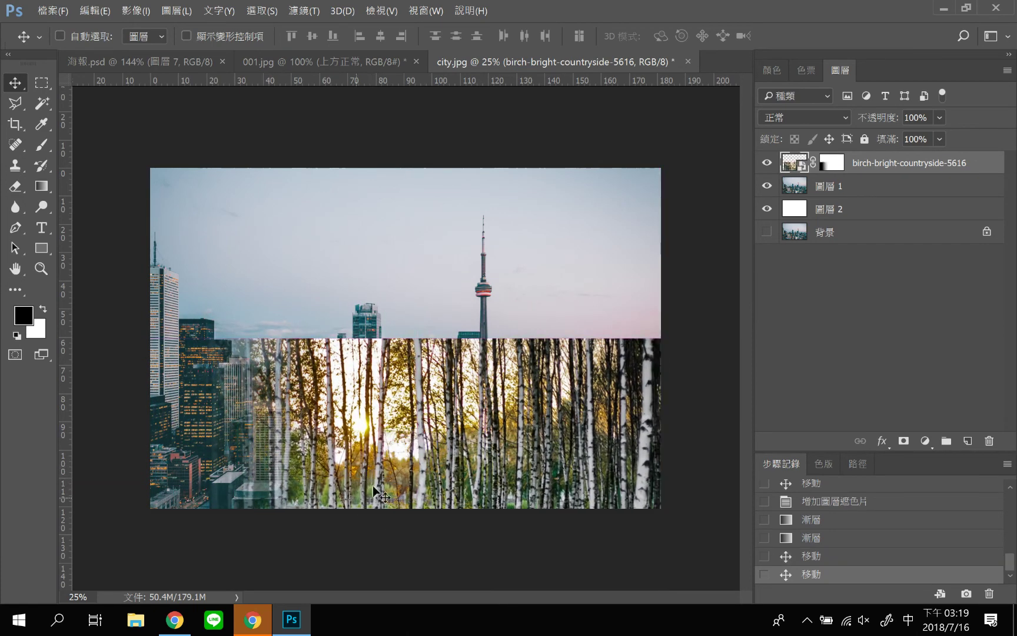
Replace the gradient on the birch layer's mask with a diagonal one that hides the forest's upper left and keeps its lower right
left_click(830, 165)
key("x")
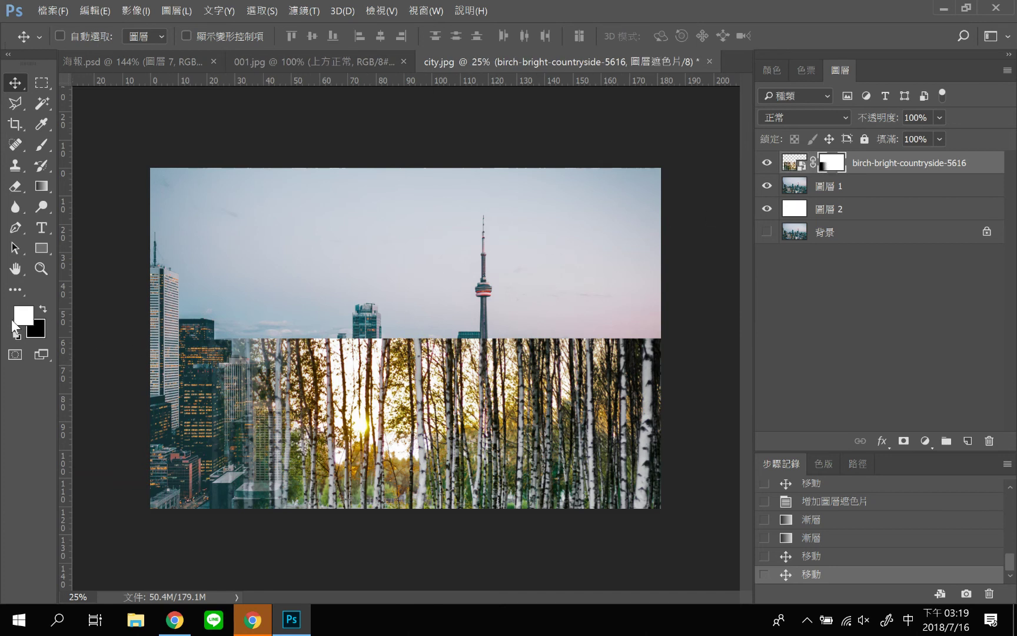
left_click(48, 189)
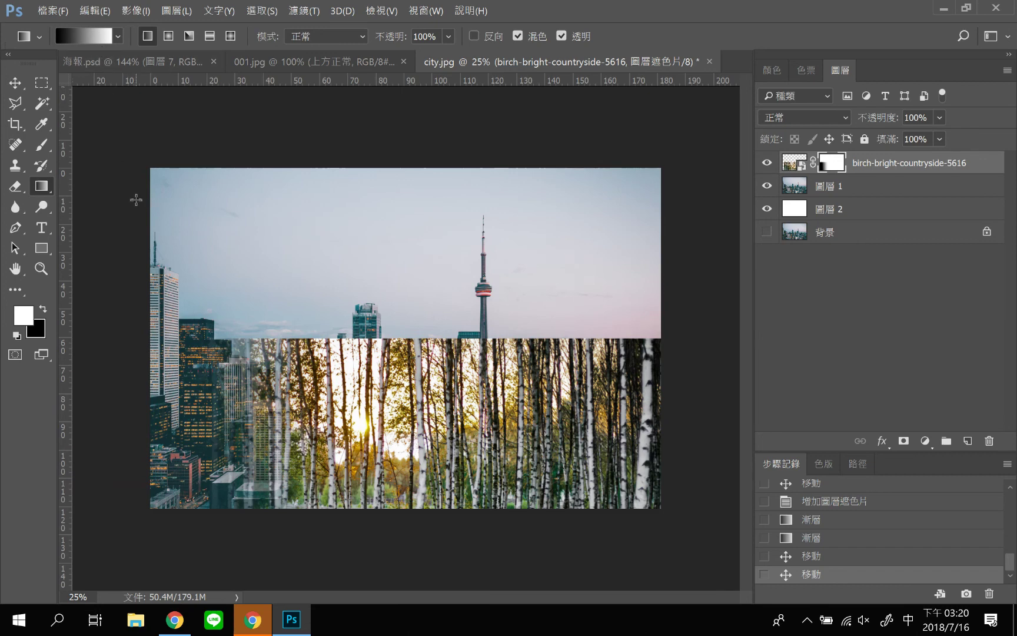
left_click_drag(474, 406, 508, 524)
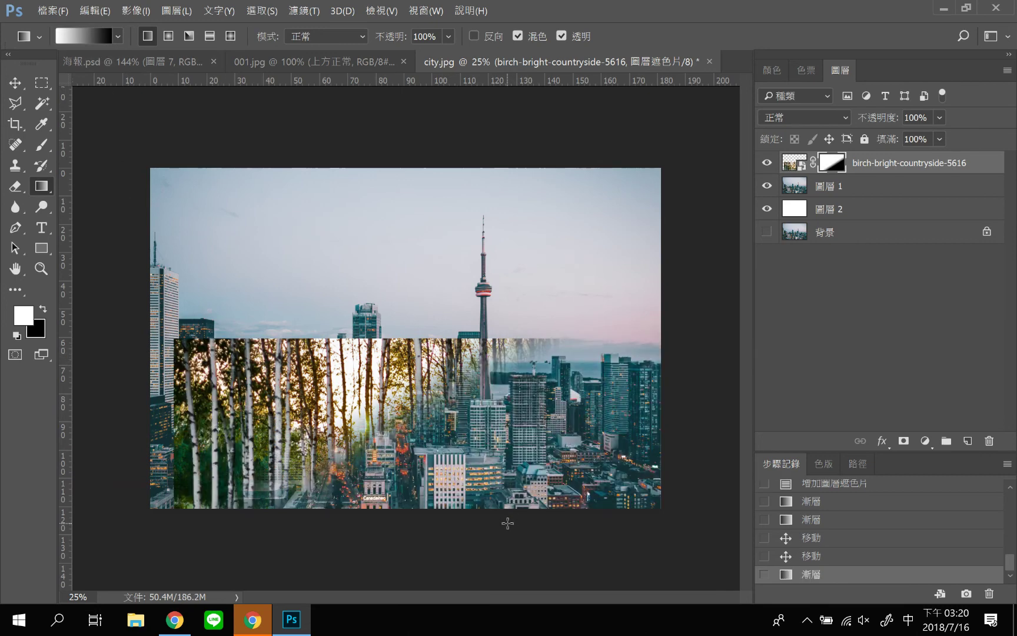
mouse_move(389, 353)
left_mouse_down()
mouse_move(426, 398)
mouse_move(397, 360)
left_mouse_up()
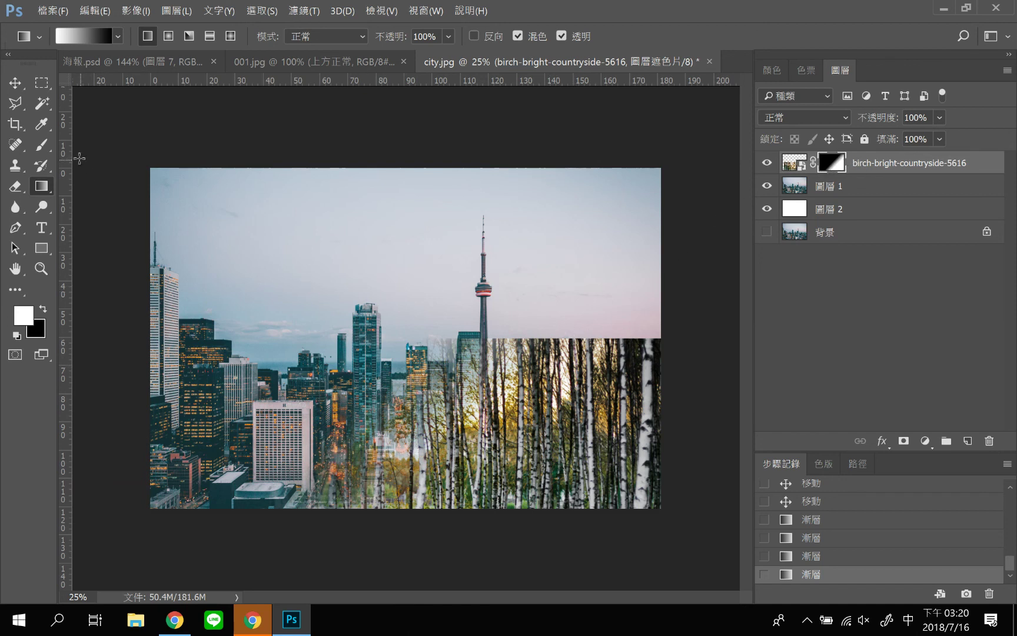
Paint black on the birch layer's mask with a soft round 1000 px brush along the forest's hard top edge to blend it into the city
left_click(43, 144)
left_click(83, 36)
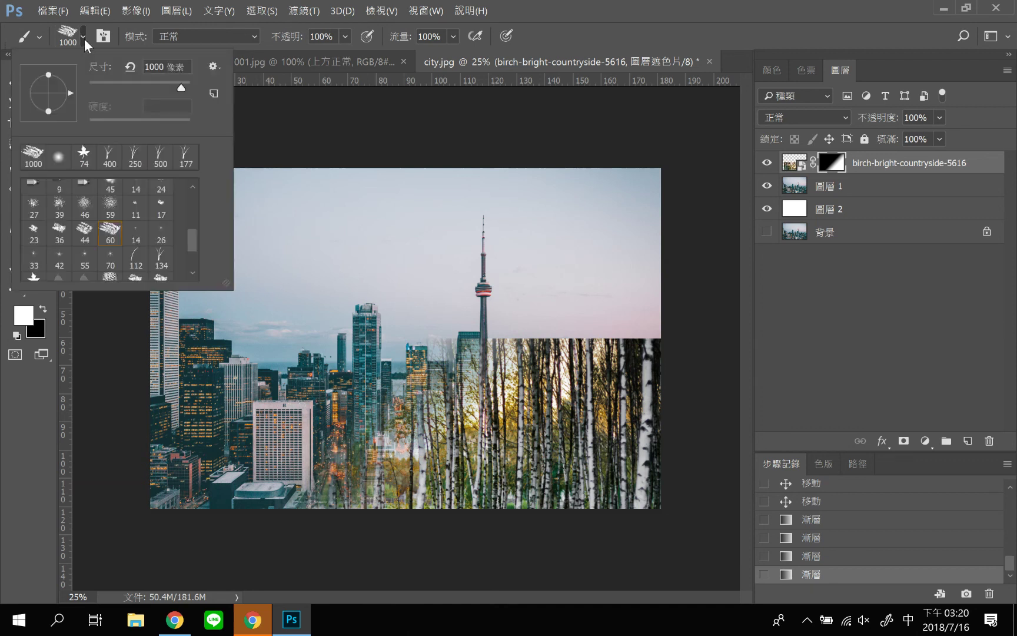
left_click_drag(193, 246, 195, 178)
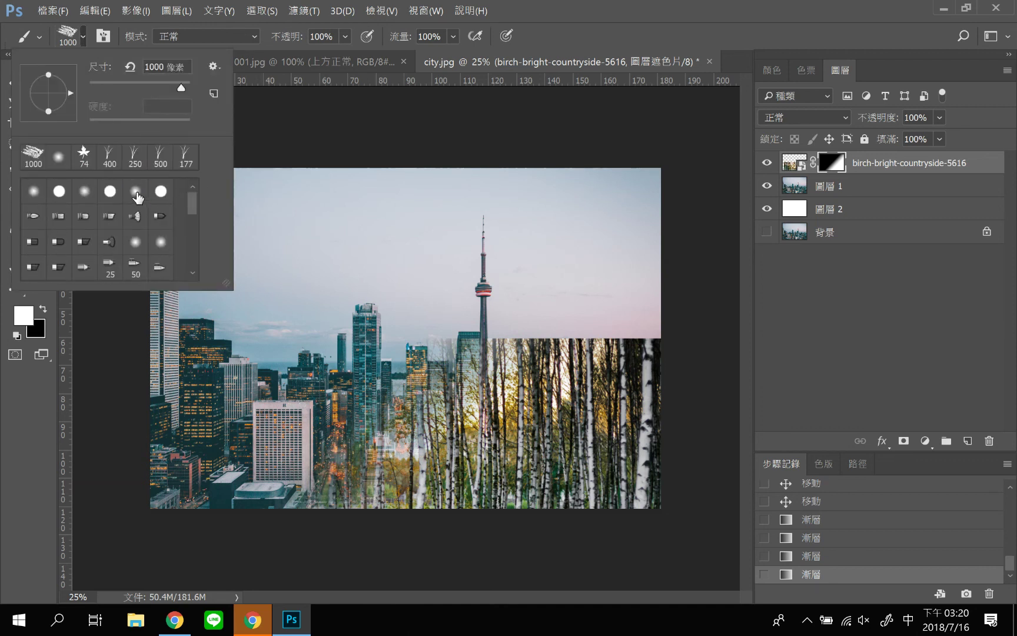
left_click(136, 192)
key("Return")
left_click(44, 307)
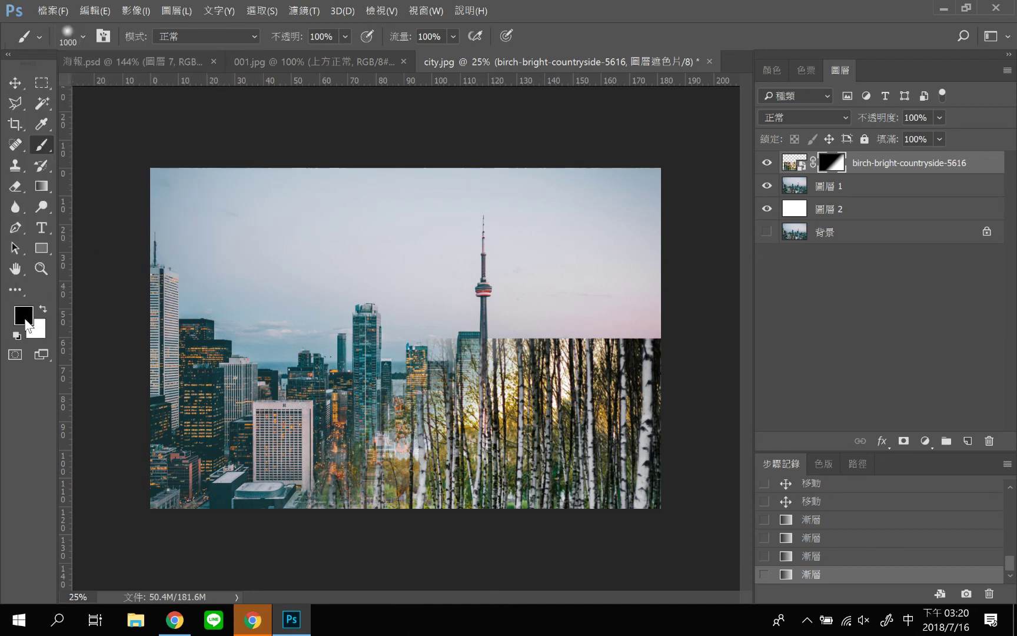
mouse_move(462, 320)
left_mouse_down()
mouse_move(643, 293)
mouse_move(520, 312)
mouse_move(711, 299)
mouse_move(609, 310)
mouse_move(729, 337)
left_mouse_up()
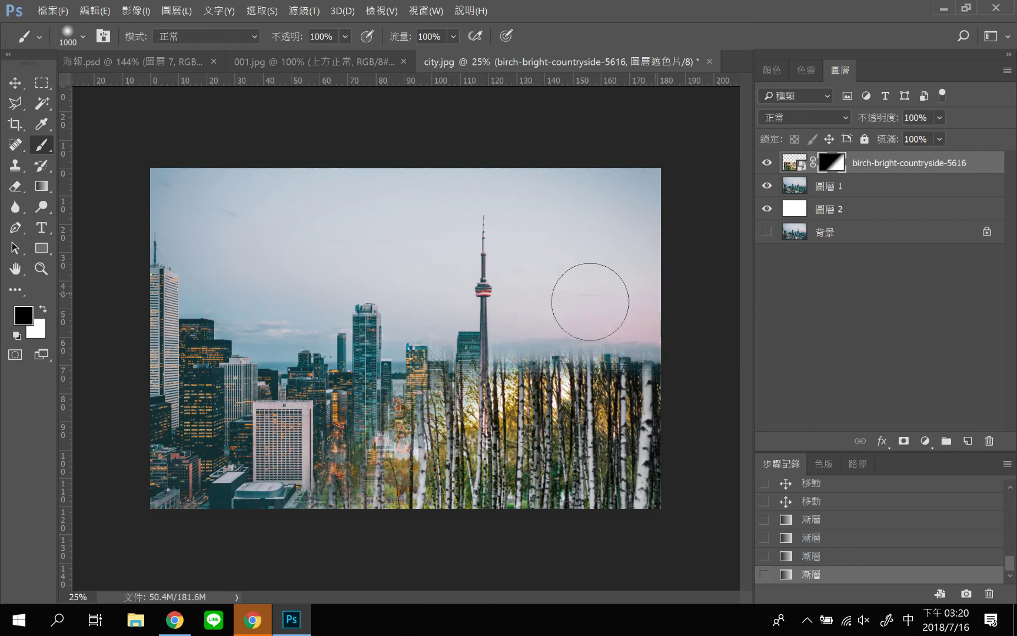
left_click_drag(585, 295, 448, 347)
left_click_drag(193, 482, 154, 486)
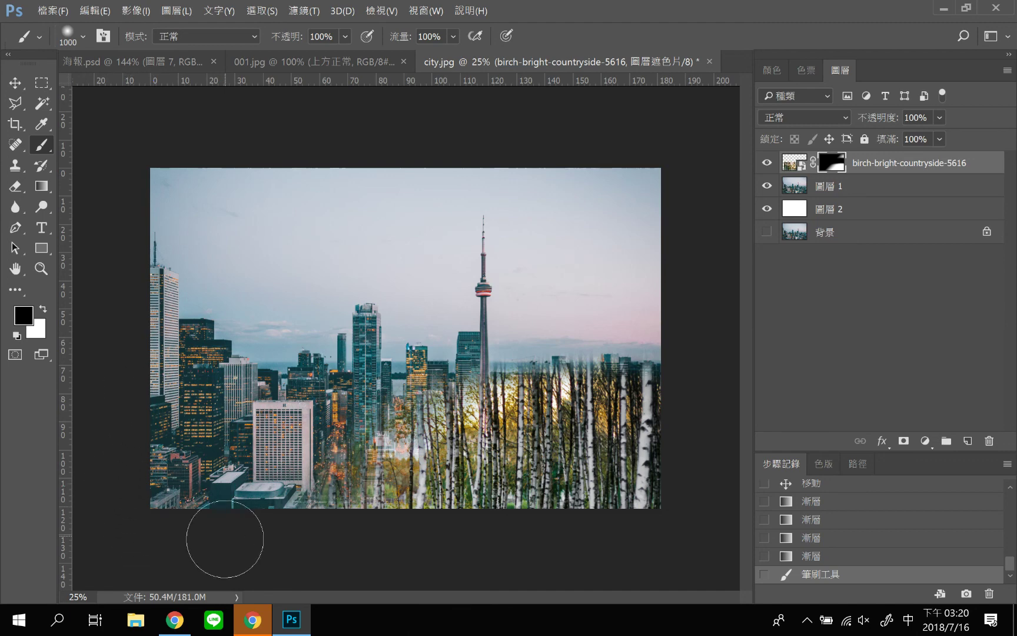
Switch to the Chrome window showing the Adobe Photoshop support page
left_click(253, 620)
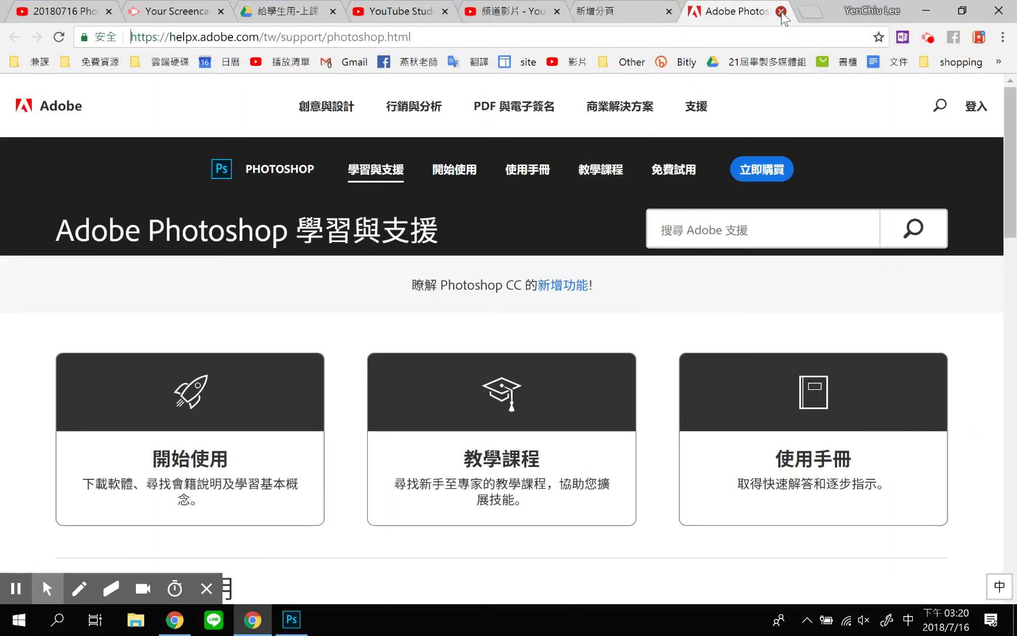